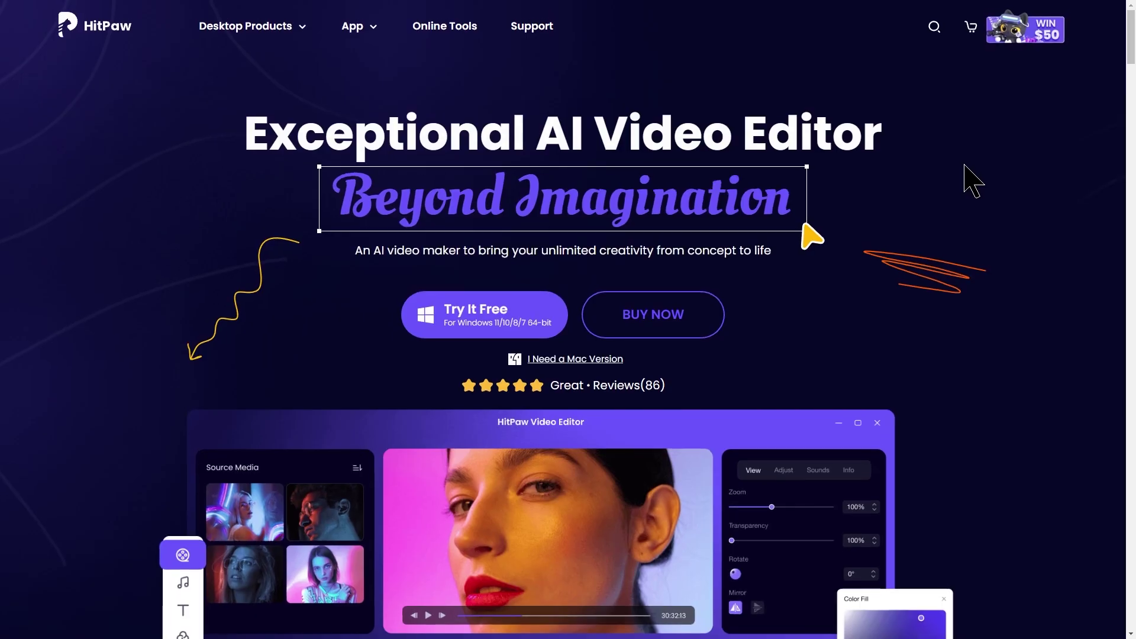
Step: Look over the HitPaw Video Editor product page and run the hitpaw-video-editor.exe installer from the Downloads folder
scroll(970, 182, "down", 6)
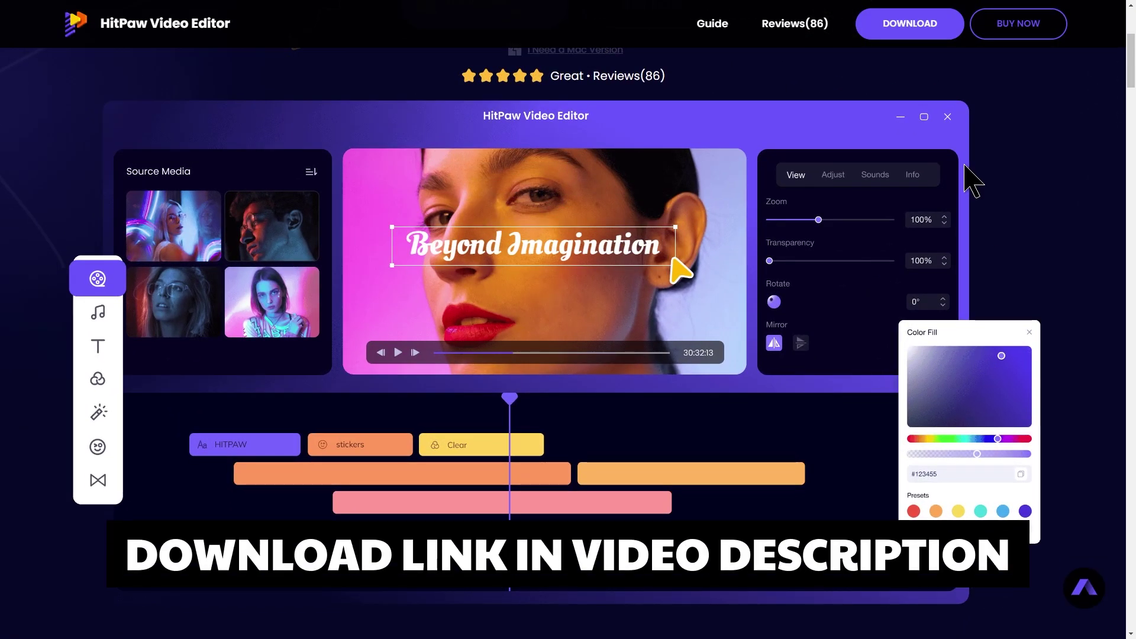
scroll(970, 182, "up", 5)
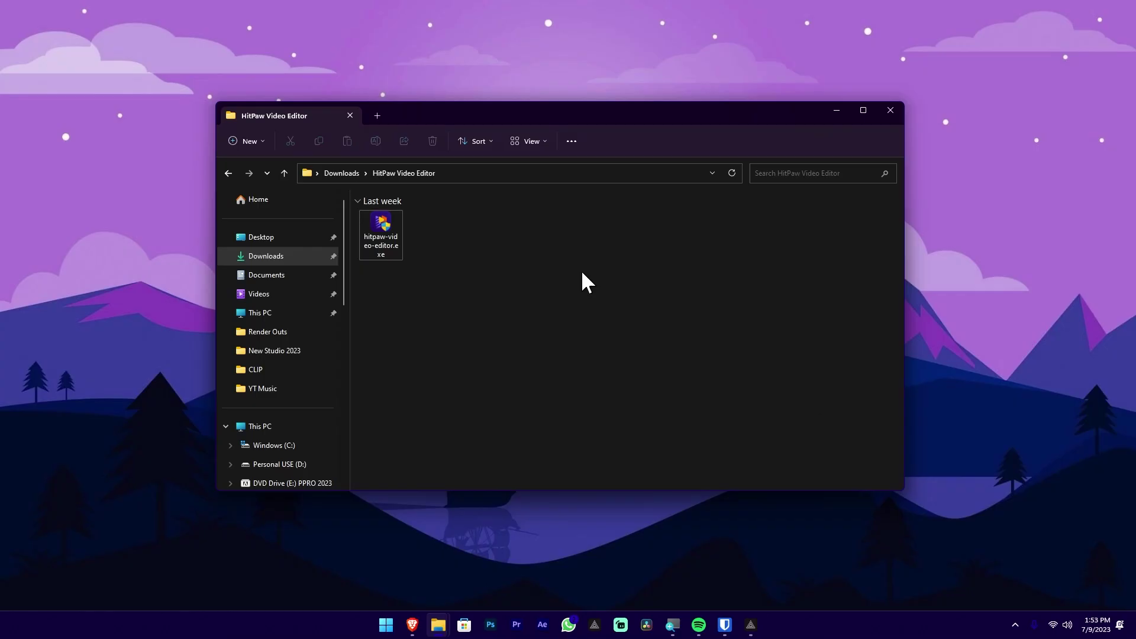
double_click(400, 241)
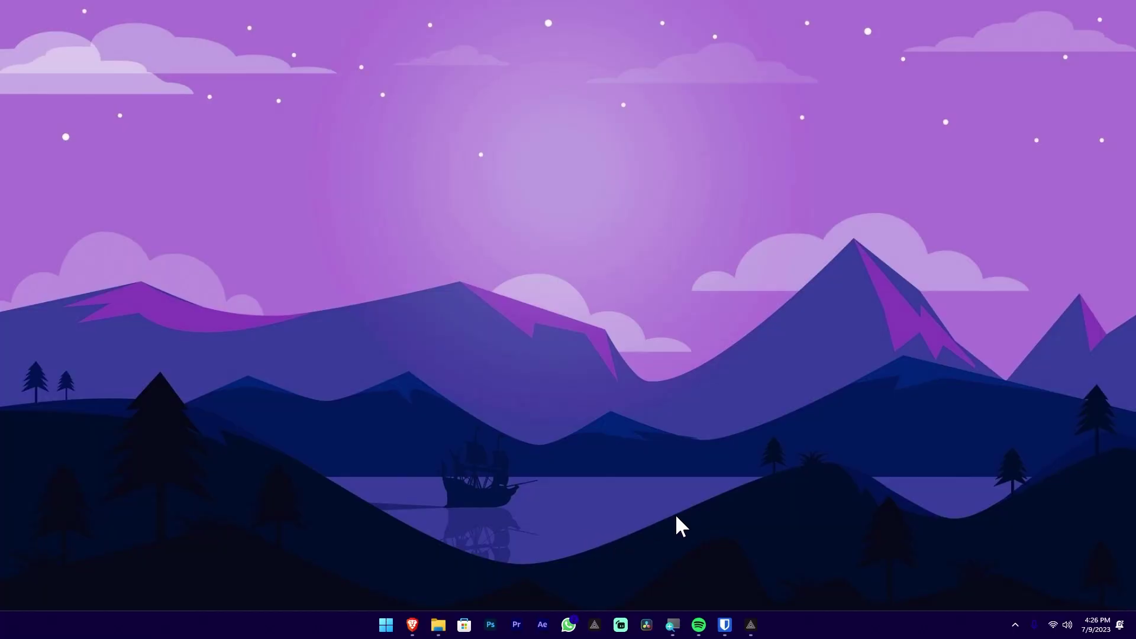
Step: Launch HitPaw Video Editor and view its Toolbox, returning to the Create Video page
key("super")
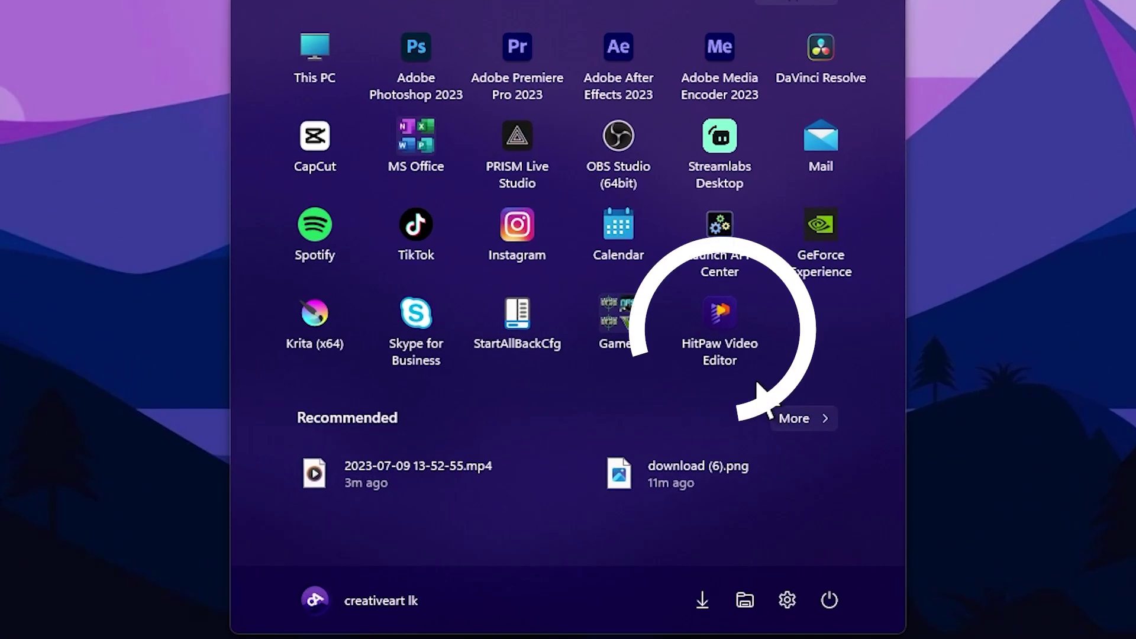
left_click(772, 346)
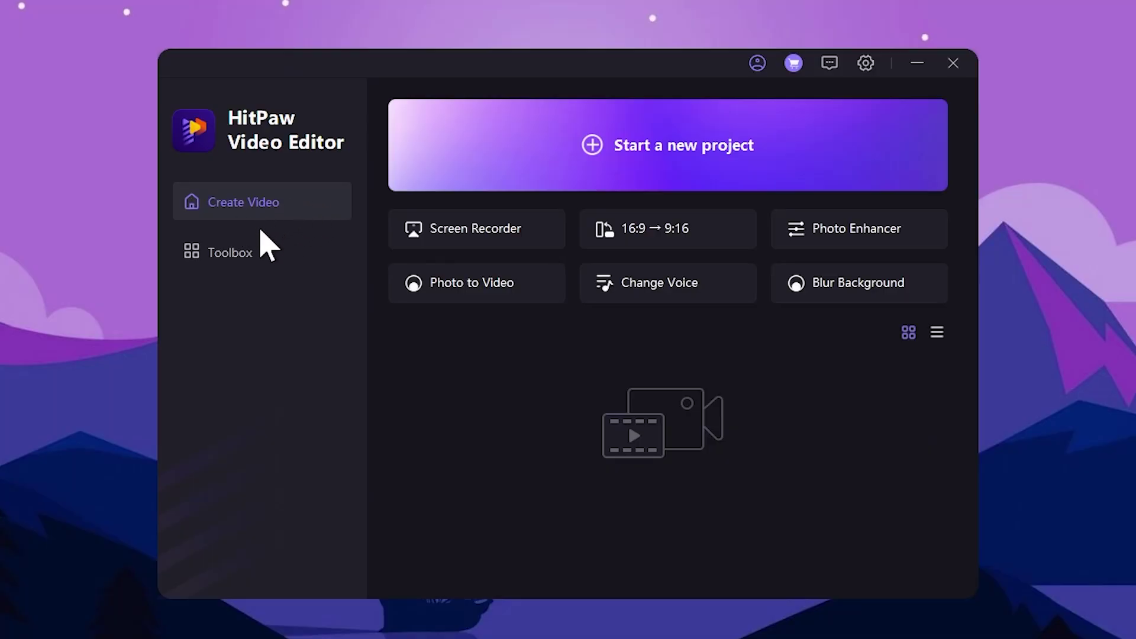
left_click(260, 266)
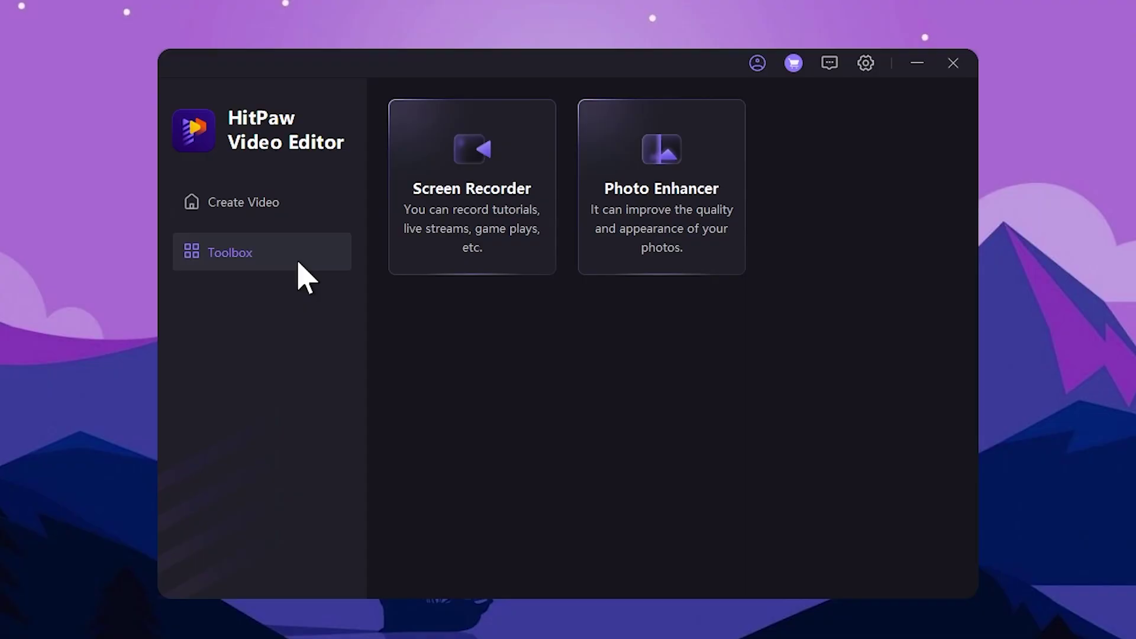
left_click(296, 218)
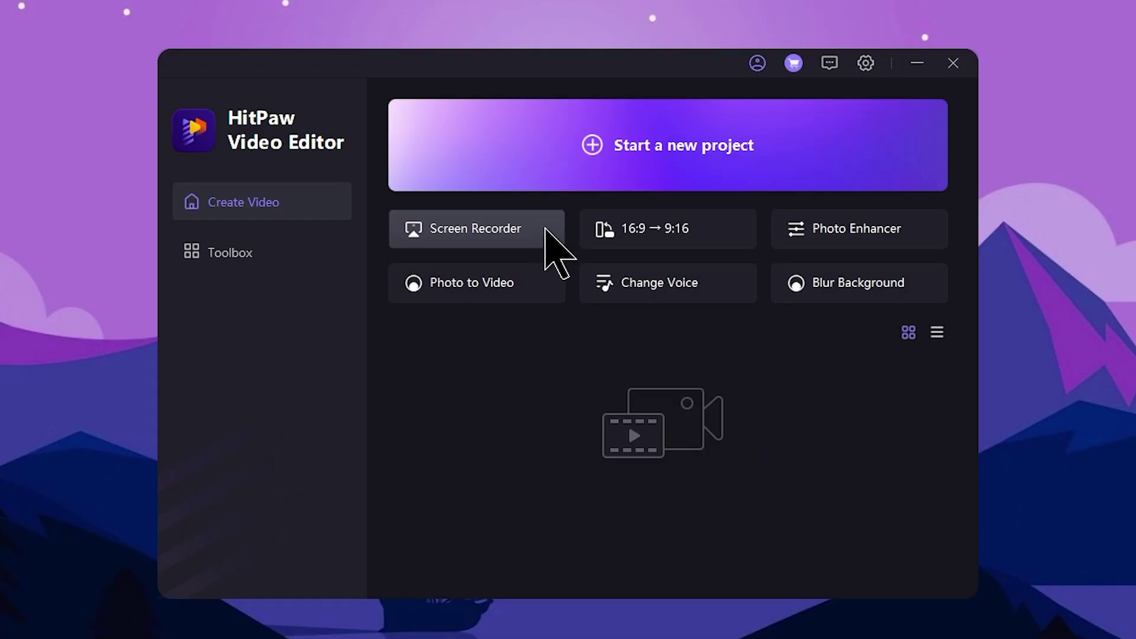
Step: Start the Screen Recorder and select the full screen as the recording area
left_click(506, 237)
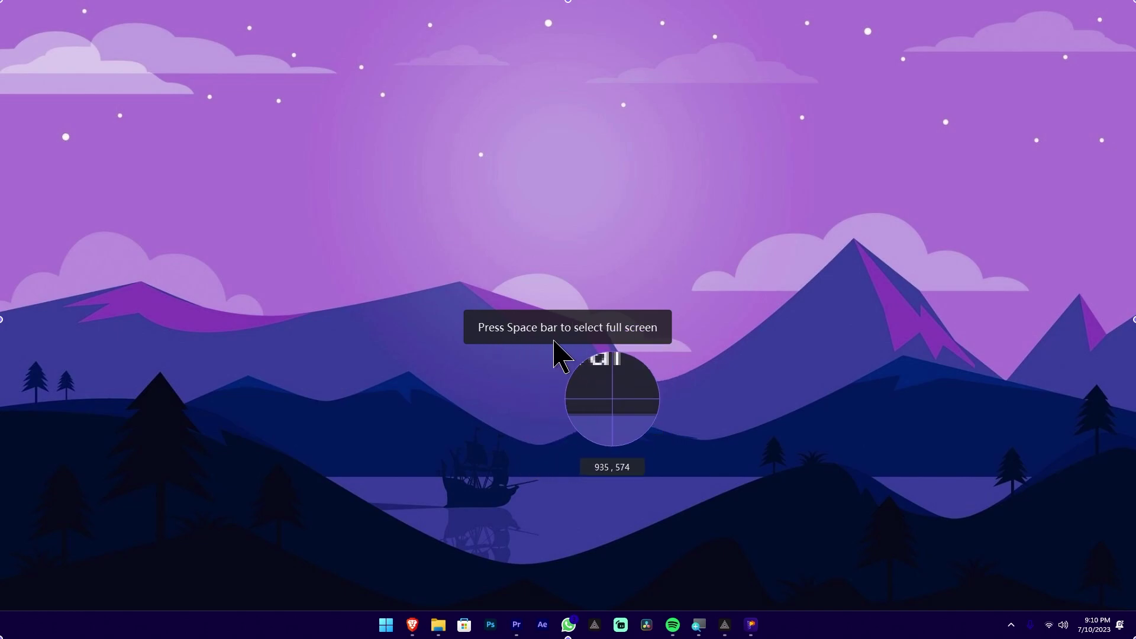
key("space")
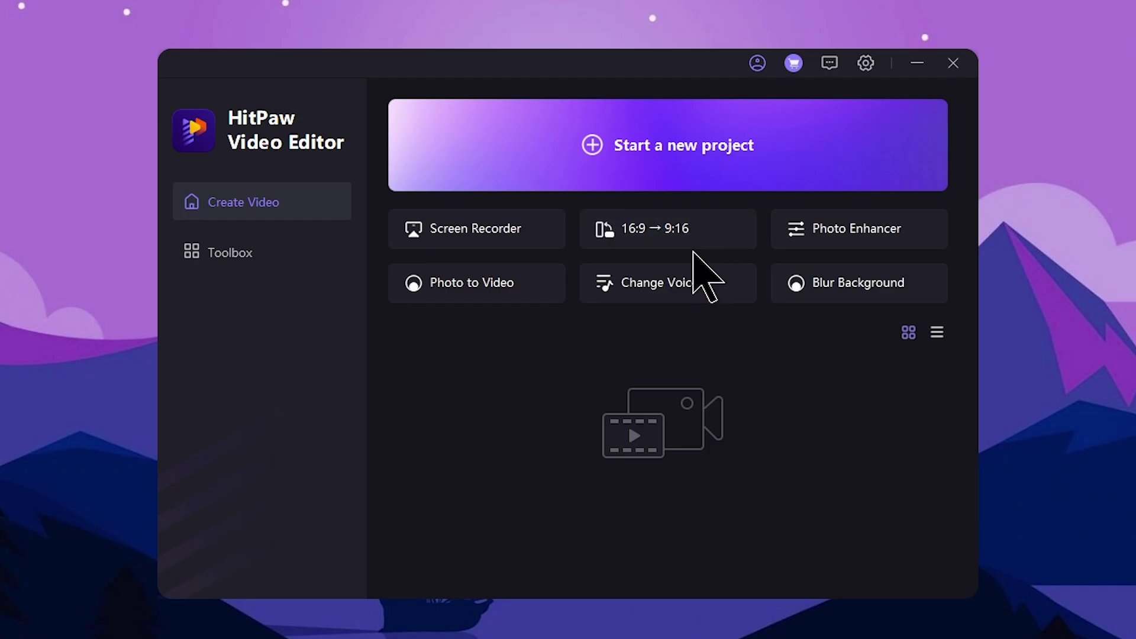
Step: Load a video with the 16:9 → 9:16 tool and enlarge it within the vertical frame
left_click(683, 237)
double_click(426, 260)
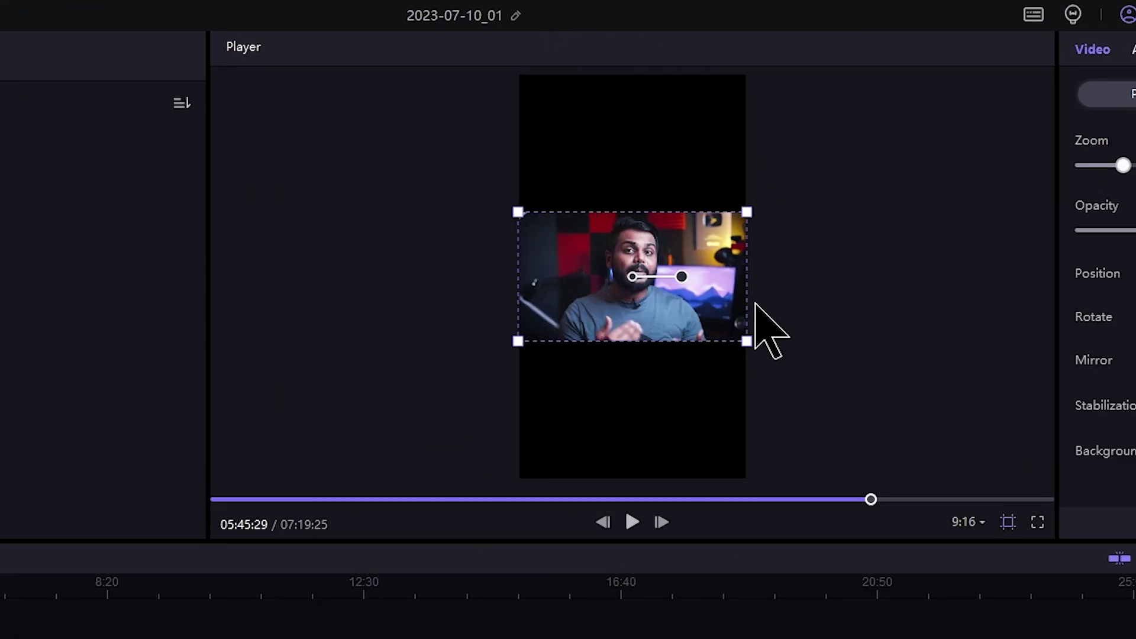
left_click_drag(747, 339, 845, 461)
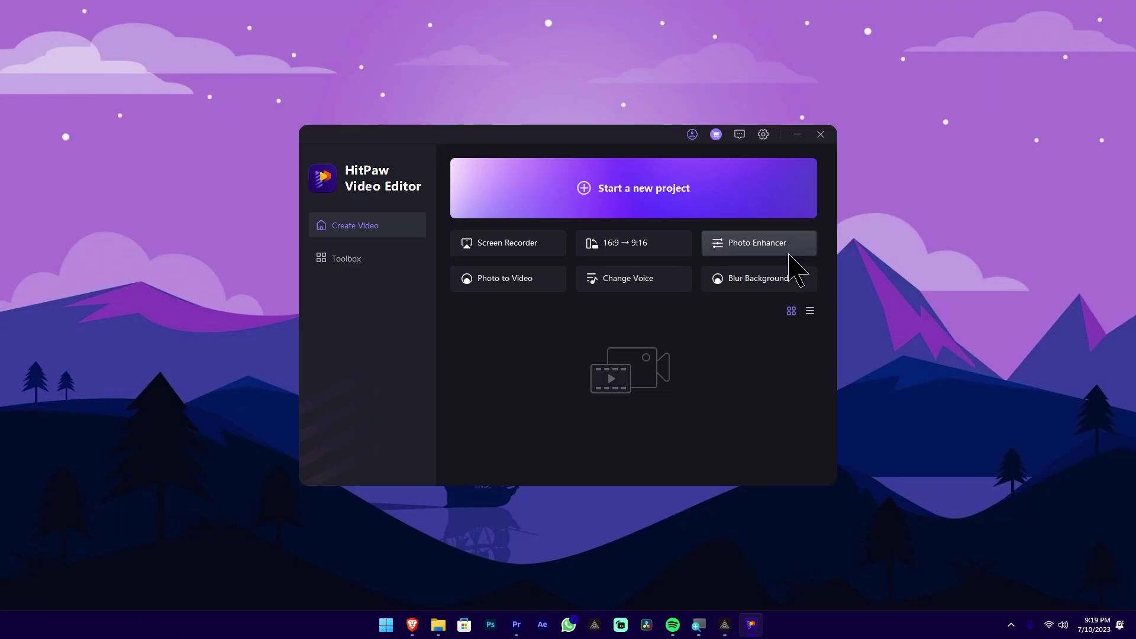
Step: Load the desk setup photo with the Photo Enhancer tool and enlarge it to fill the 16:9 frame
left_click(790, 252)
scroll(738, 283, "down", 5)
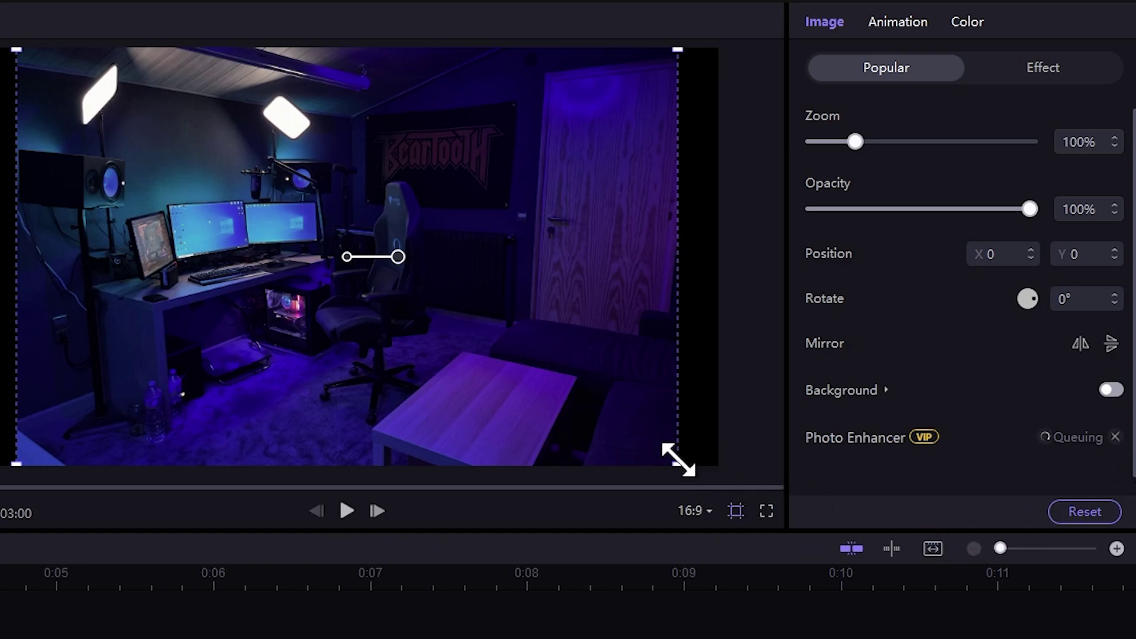
left_click_drag(679, 461, 710, 482)
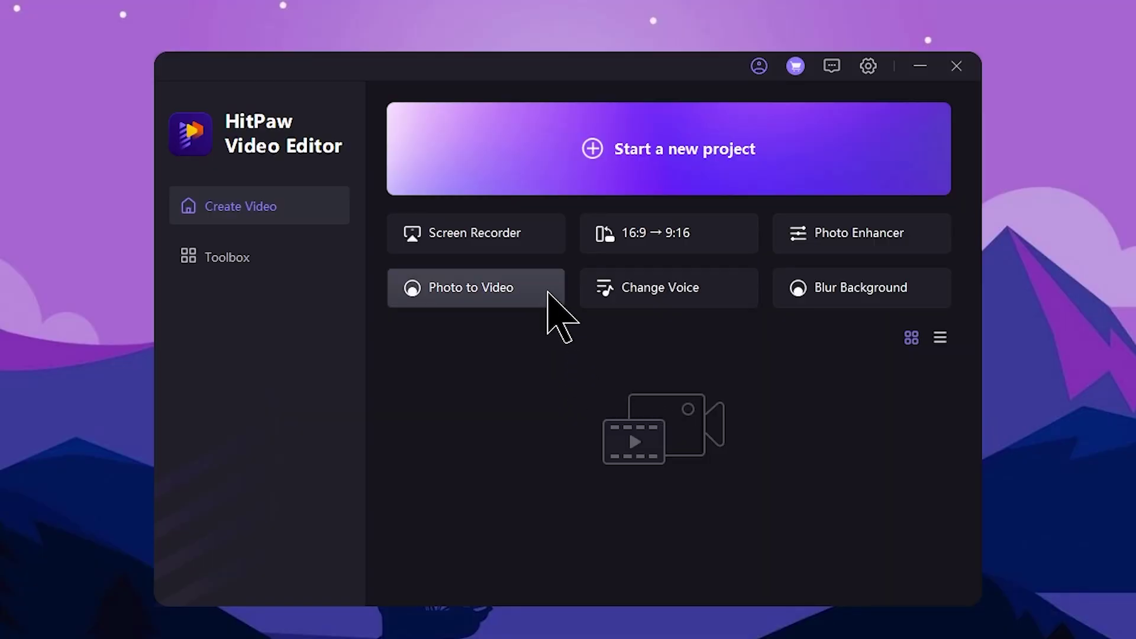
Step: Import the ten HAS_ photos from the Engagement Photos folder with Photo to Video to build a slideshow
left_click(548, 293)
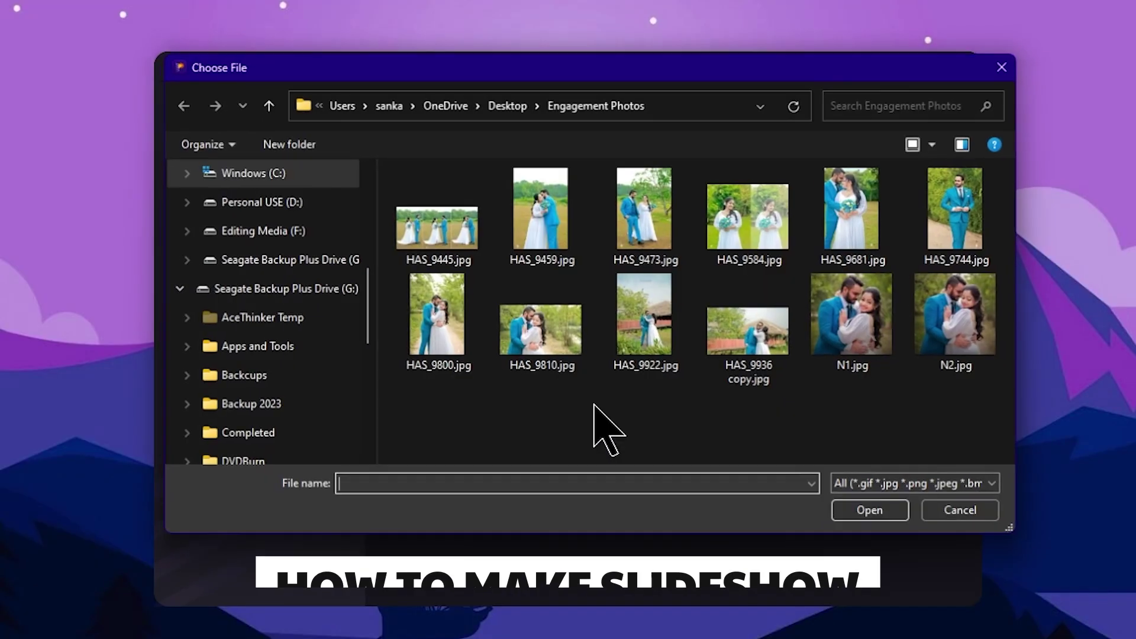
left_click_drag(478, 421, 994, 178)
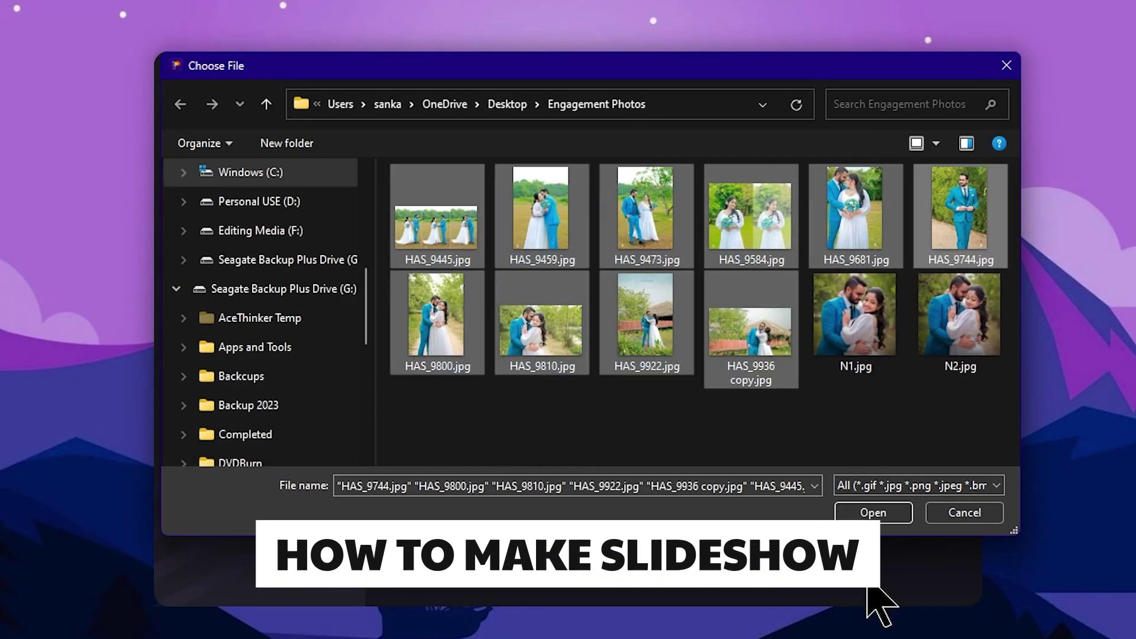
left_click(873, 512)
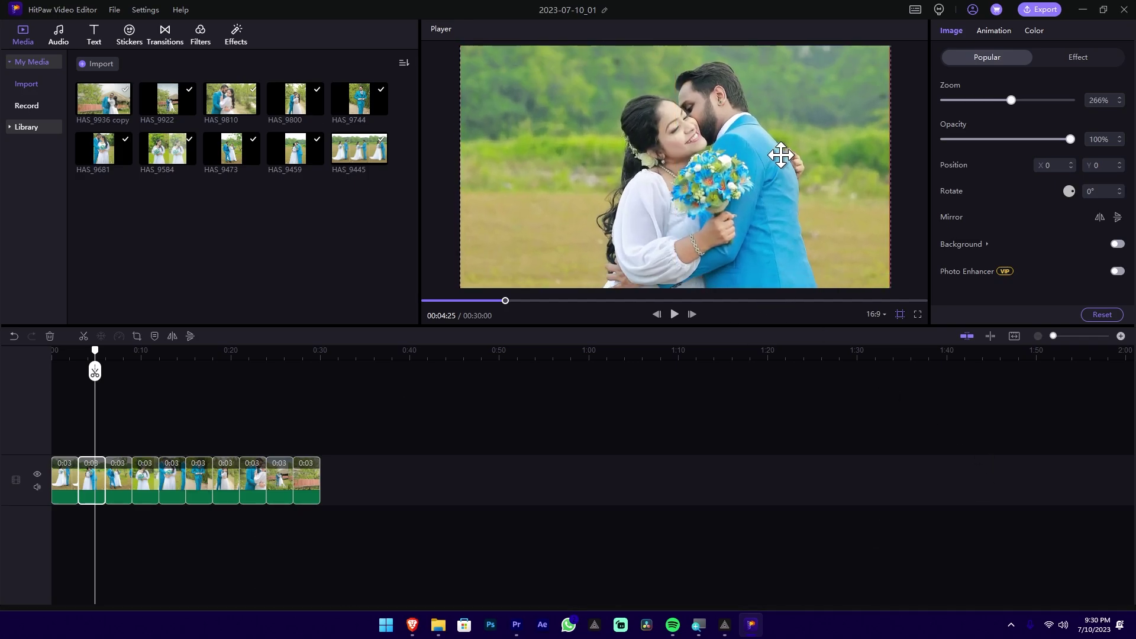
Step: Enlarge and reposition the slideshow photos in the 16:9 frame, scaling HAS_9800 to about 266%
left_click(118, 449)
left_click_drag(786, 308, 923, 450)
scroll(97, 506, "up", 3)
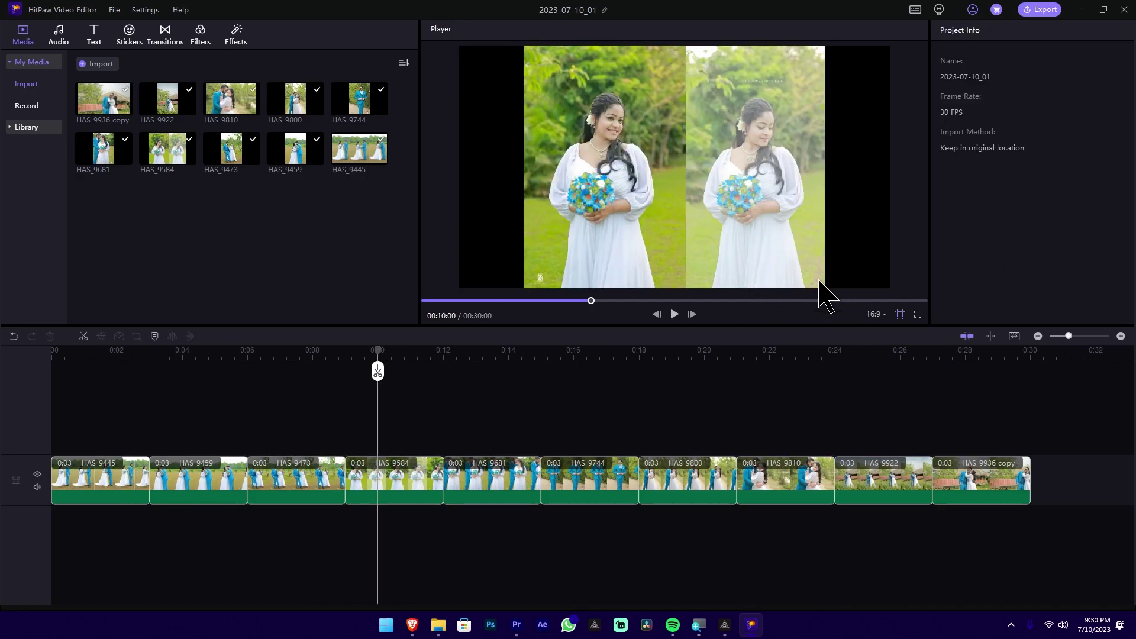
left_click(507, 475)
left_click(588, 474)
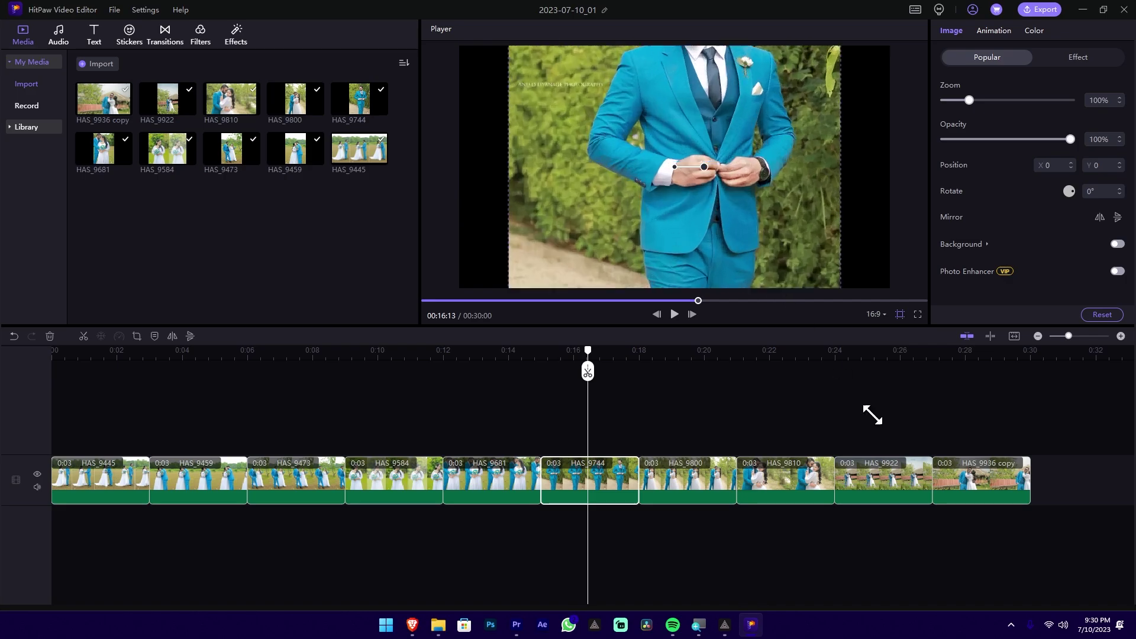
left_click(679, 473)
left_click(763, 354)
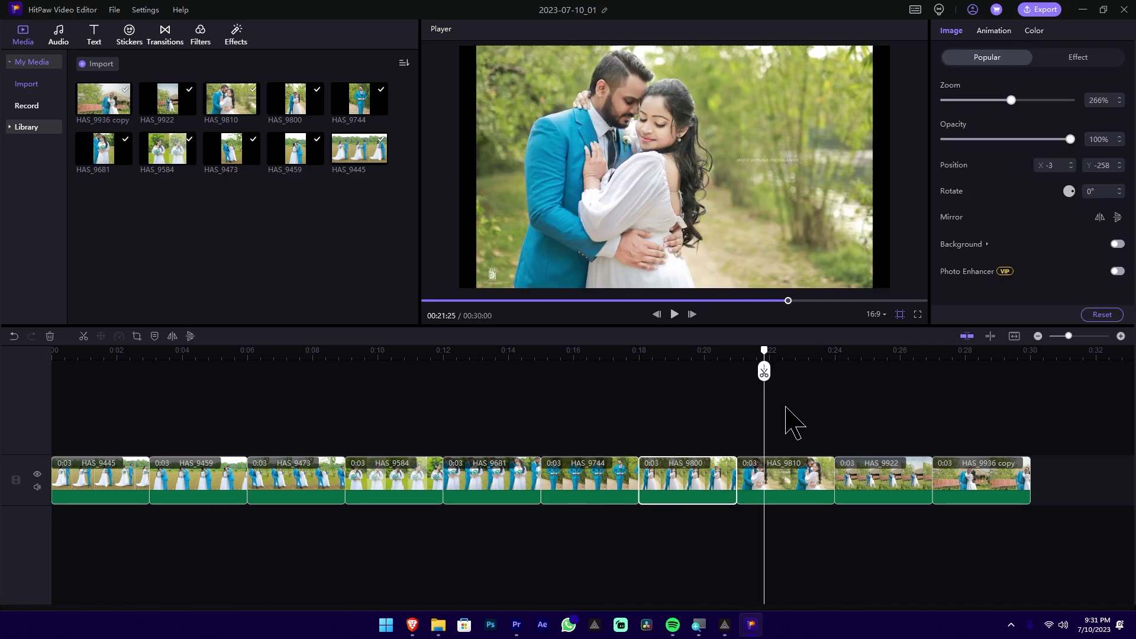
key("Delete")
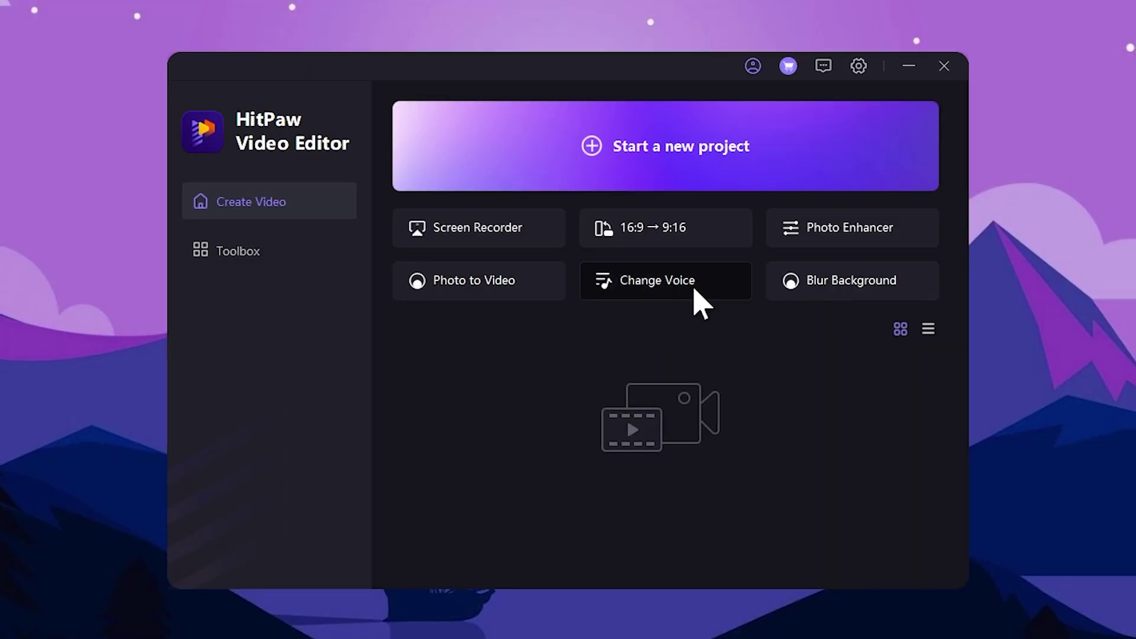
Step: Open a video with the Change Voice tool and place it on the timeline
left_click(700, 305)
double_click(381, 242)
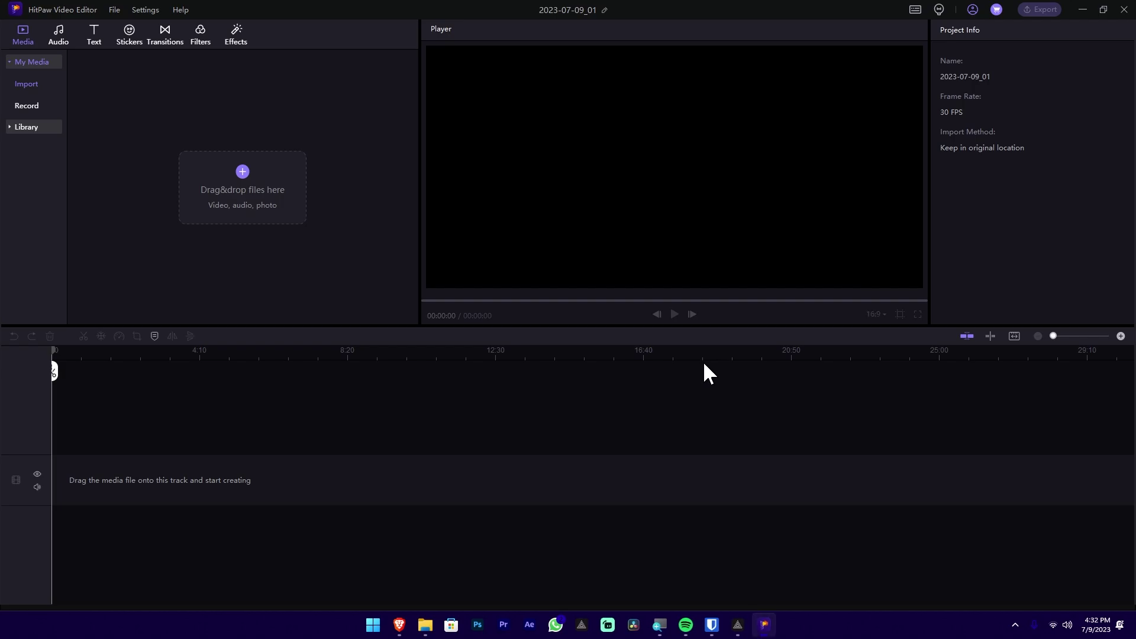
left_click_drag(397, 426, 125, 609)
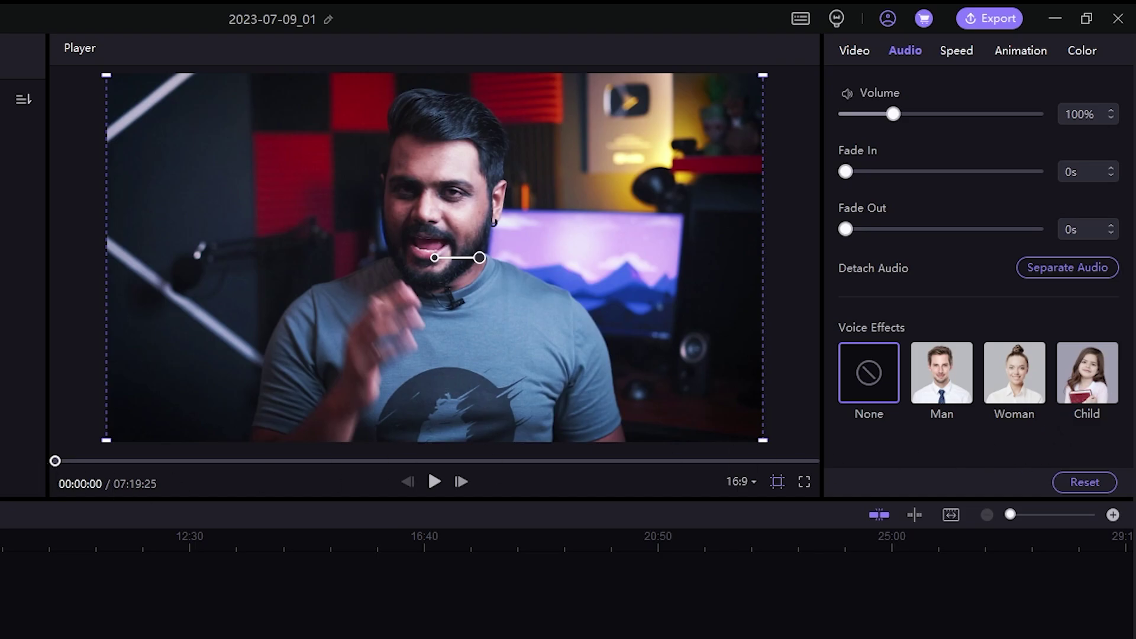
Step: Play the clip while trying the Man voice effect, and apply the Woman voice effect
key("space")
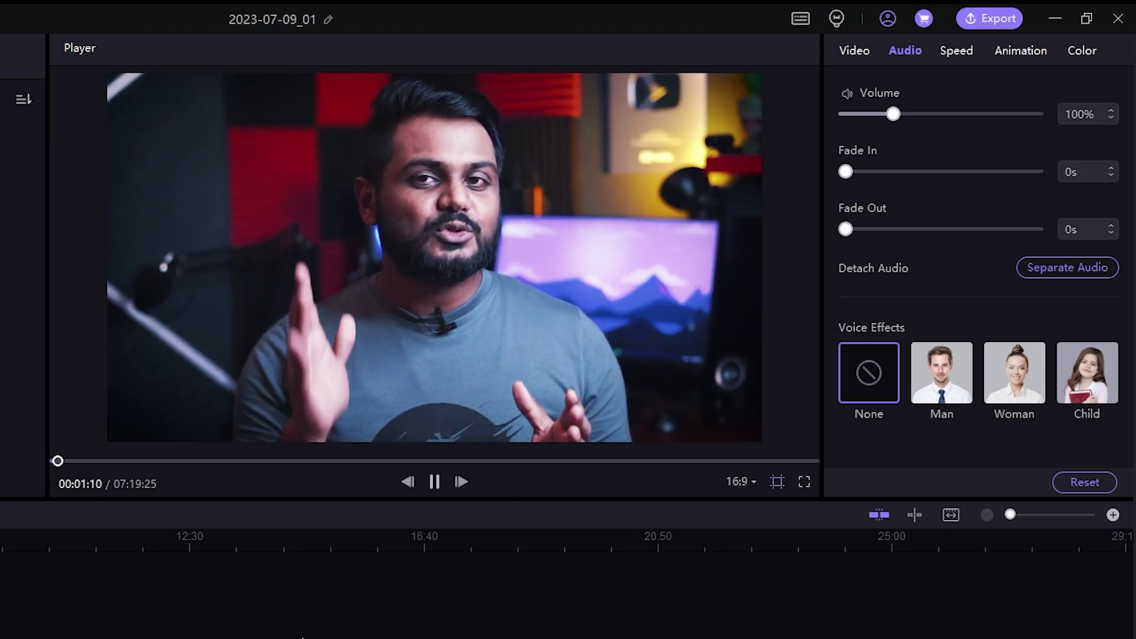
left_click(942, 393)
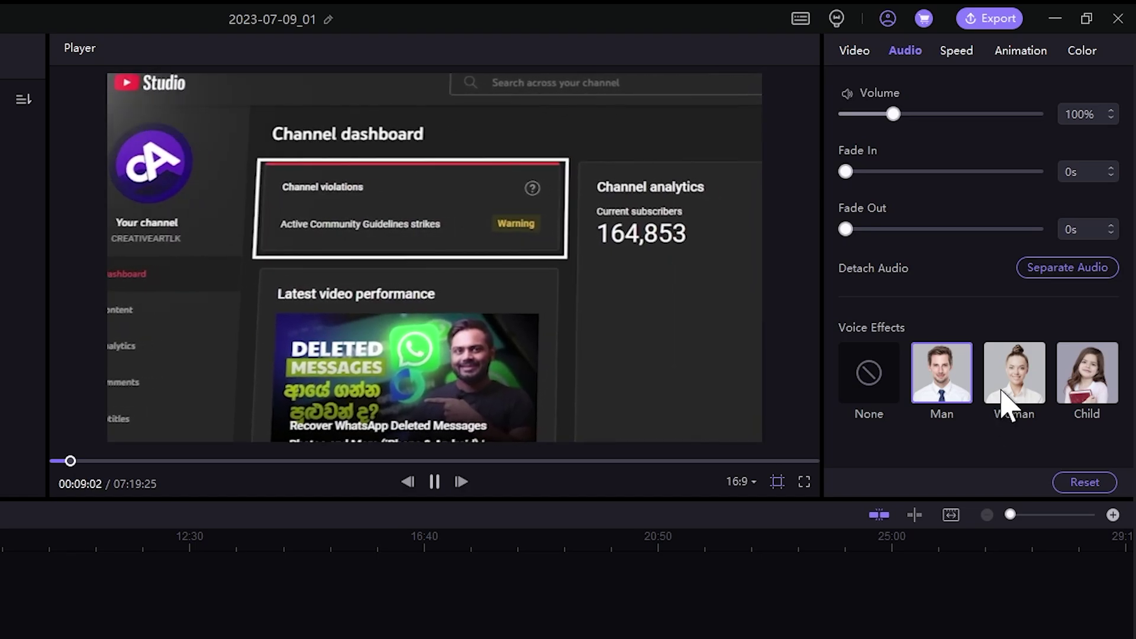
left_click(1023, 393)
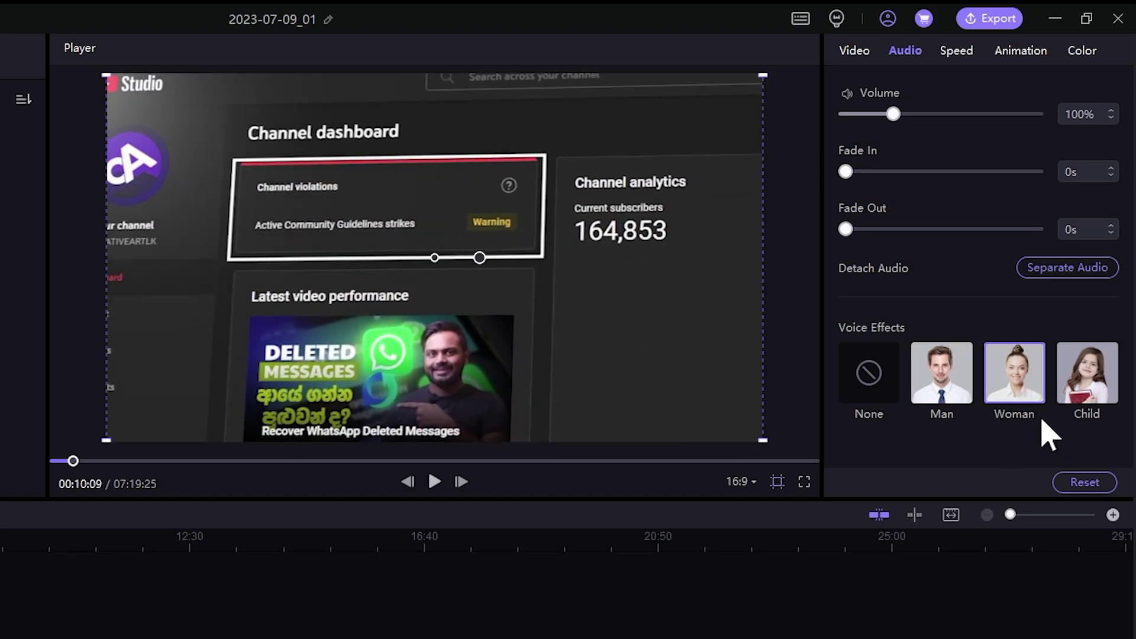
key("space")
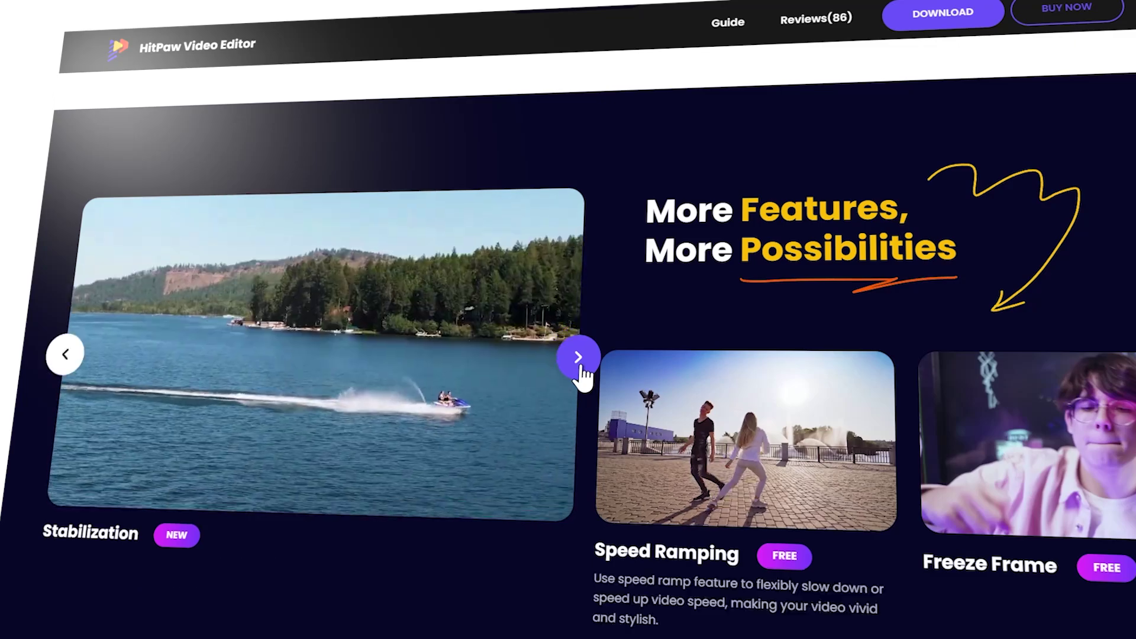
Step: Switch to the HitPaw web page and browse the feature carousel for Stabilization, Speed Ramping, Freeze Frame and Chroma Key
left_click(578, 358)
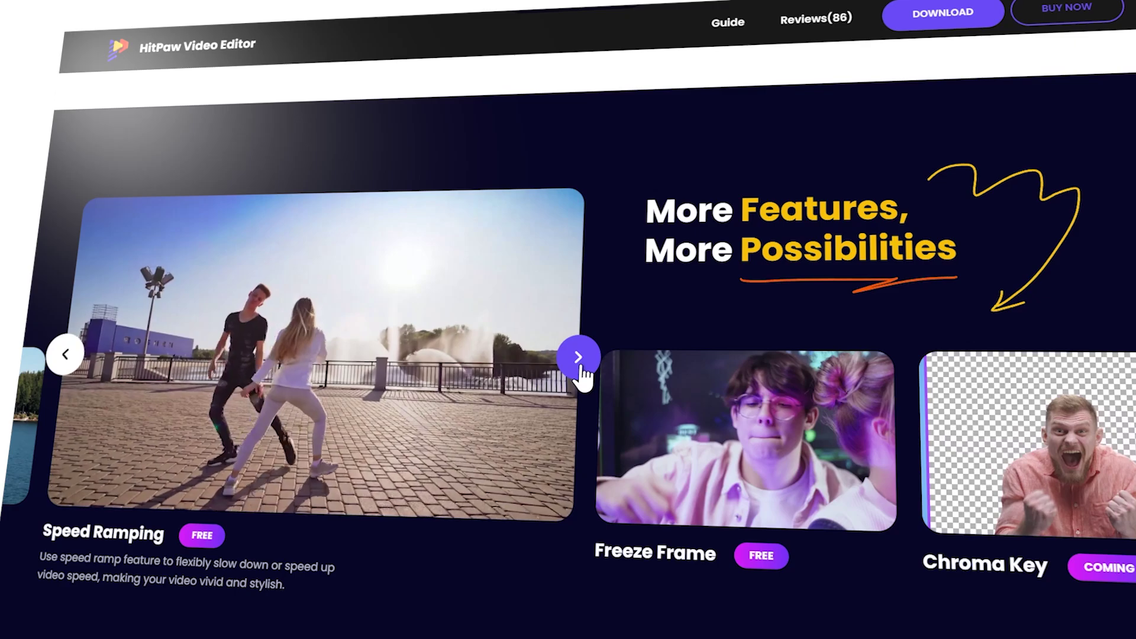
left_click(579, 359)
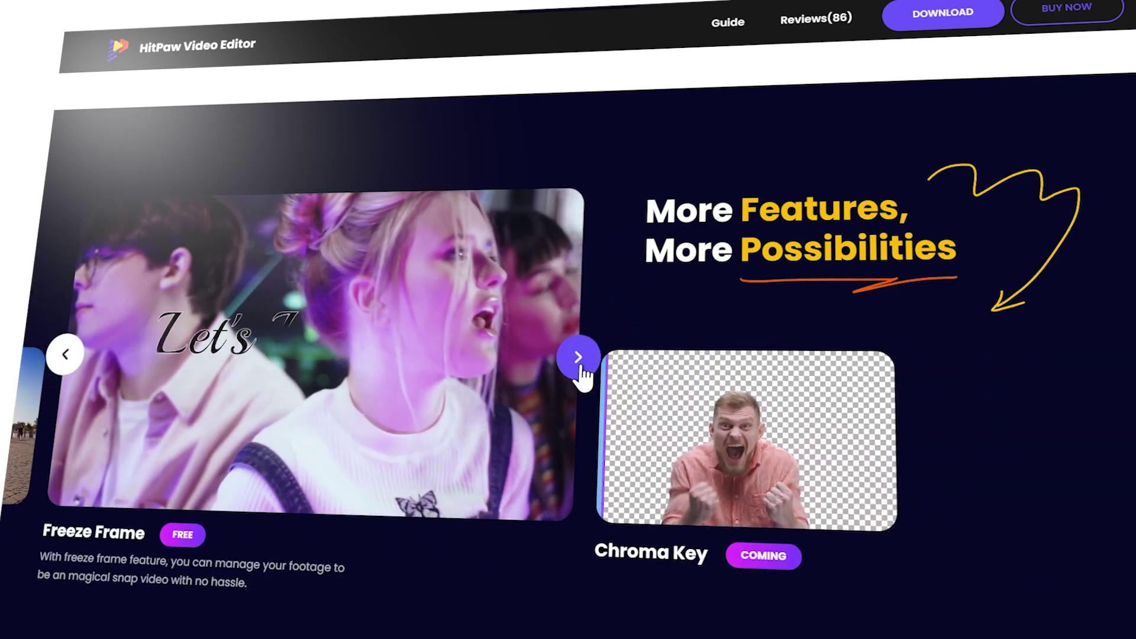
left_click(579, 358)
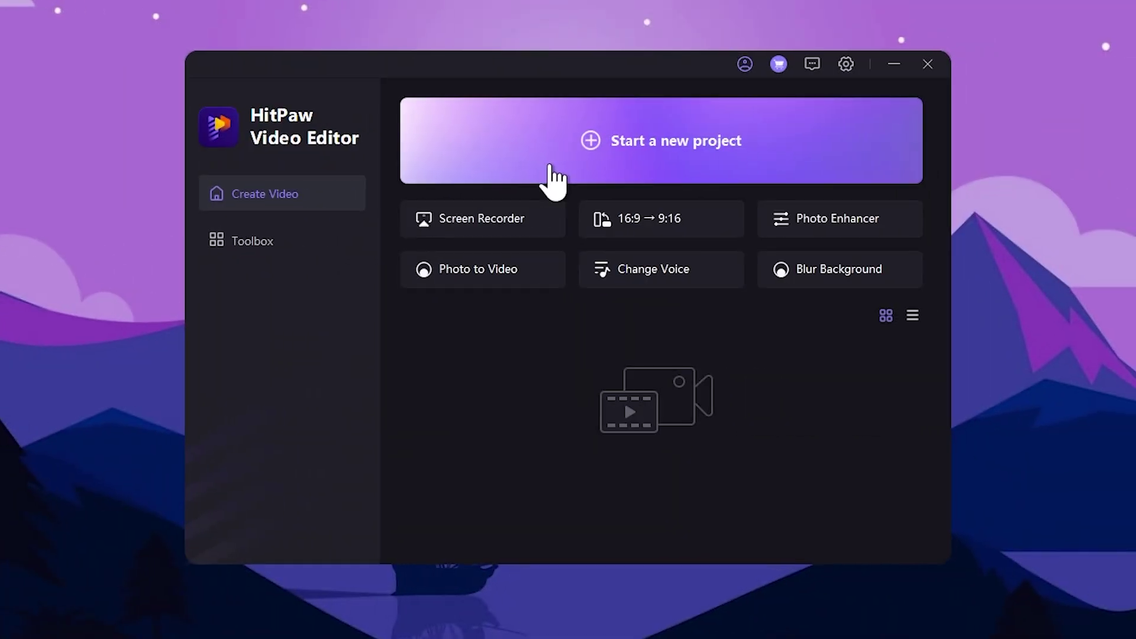
Step: Start a new project in HitPaw Video Editor and check the importable DEMO ASSETS videos without importing any
left_click(723, 153)
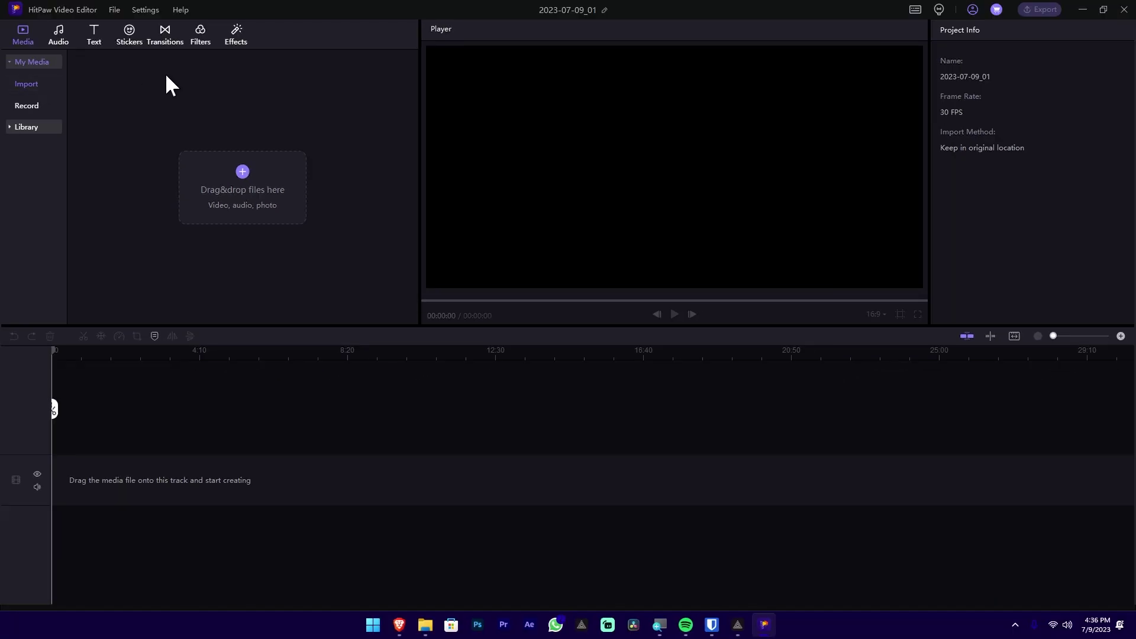
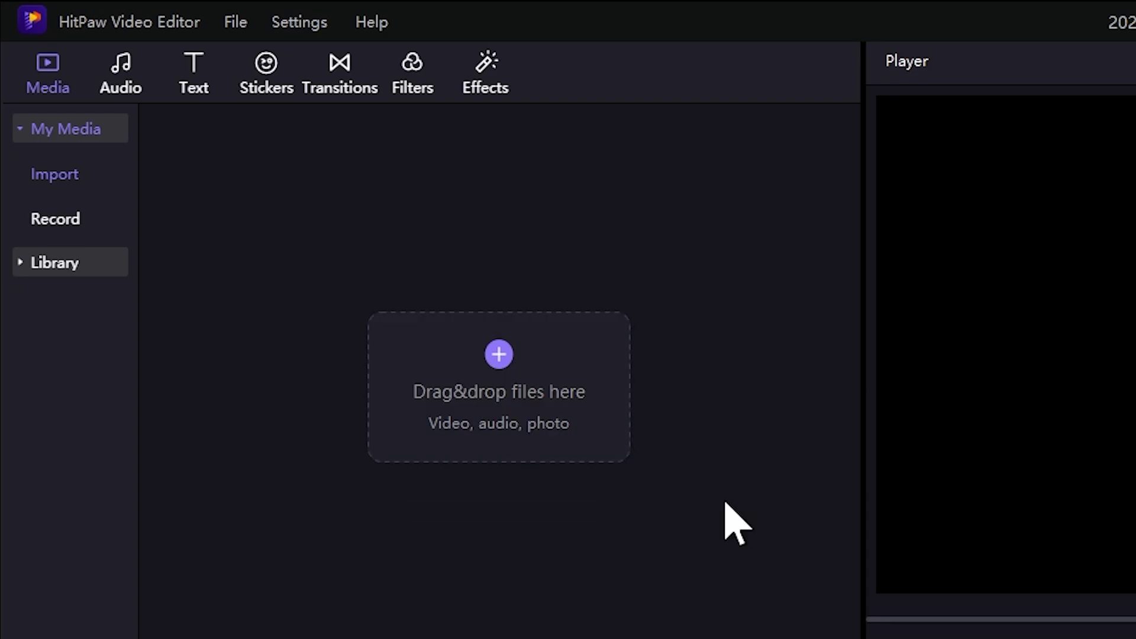
left_click(457, 402)
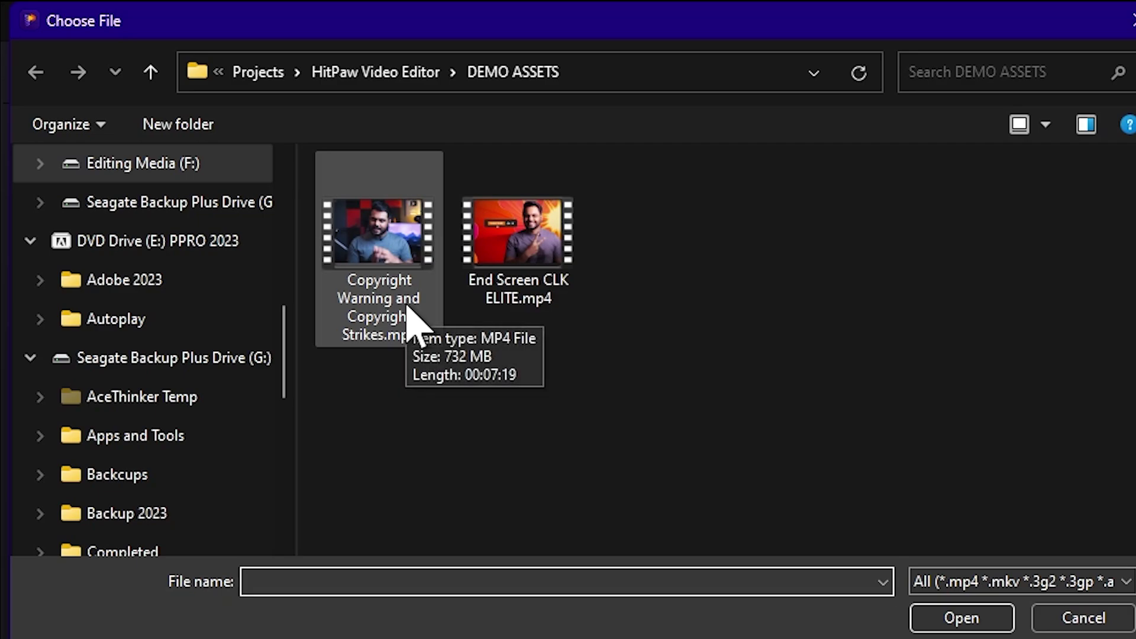
left_click(1128, 20)
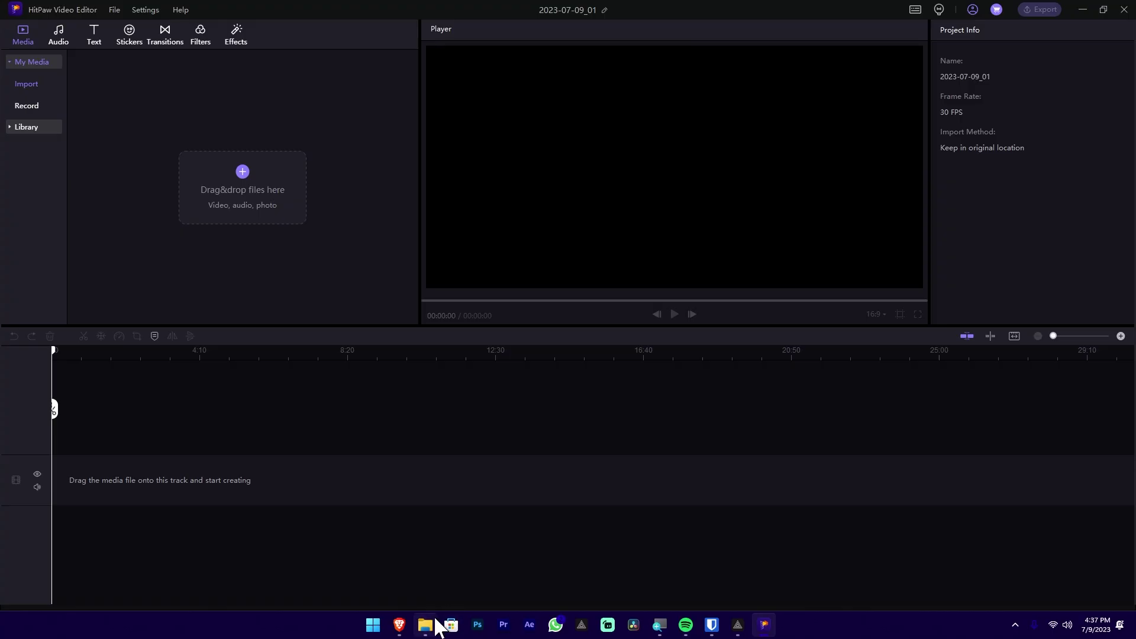
Step: Import Copyright Warning and Copyright Strikes.mp4 into the project media from the DEMO ASSETS folder in File Explorer
left_click(426, 624)
left_click_drag(582, 131, 715, 153)
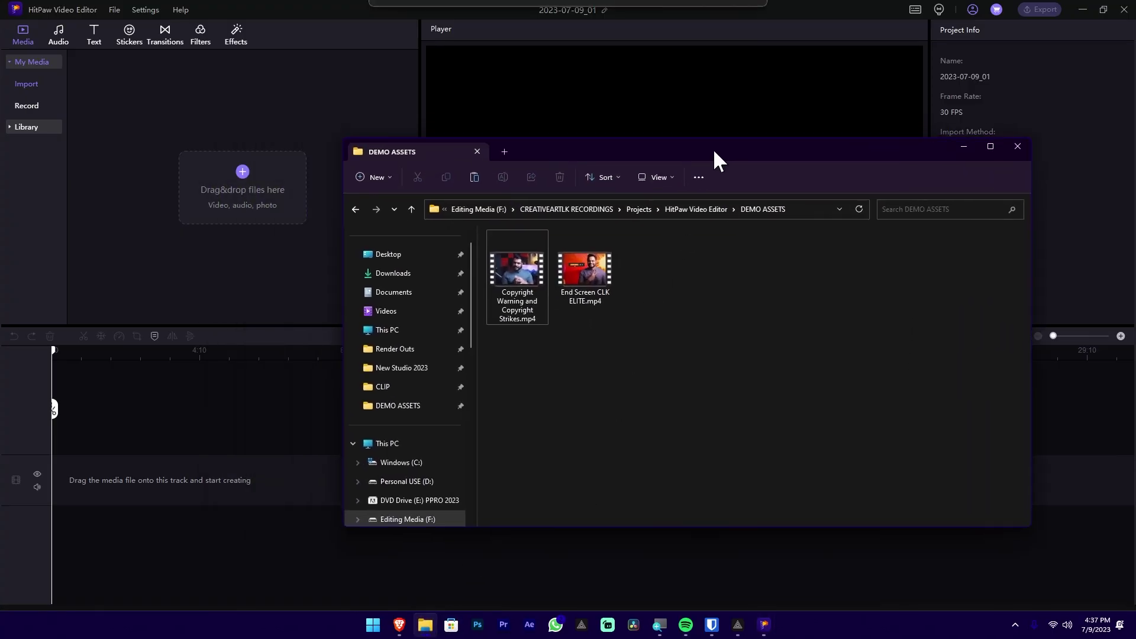
left_click_drag(532, 272, 190, 168)
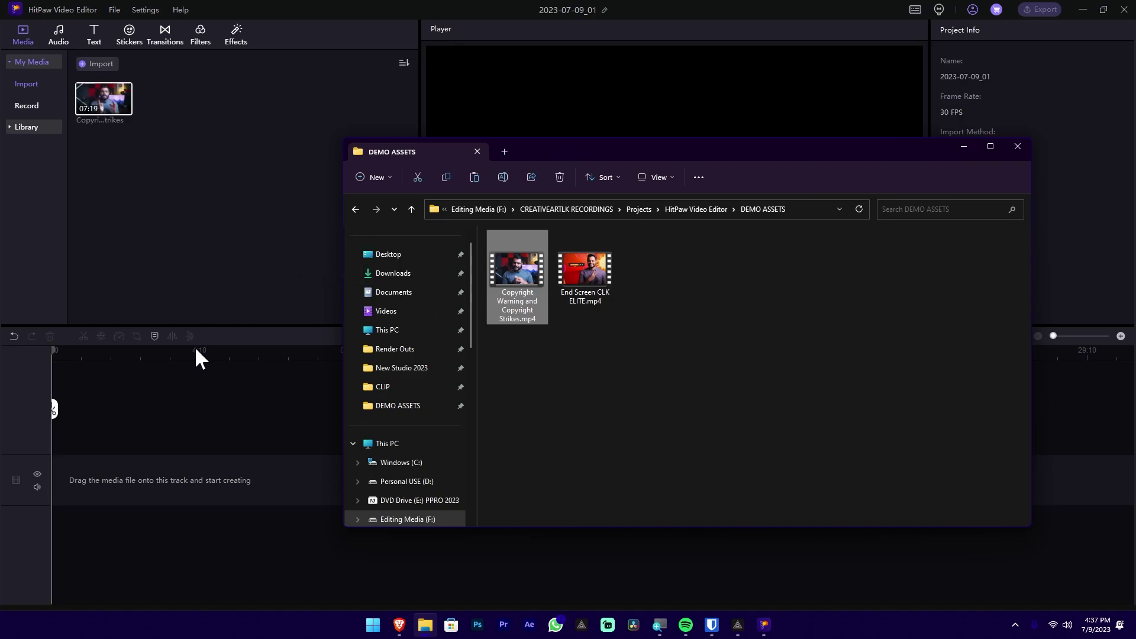
Step: Import End Screen CLK ELITE.mp4 from the DEMO ASSETS folder into the project media
left_click_drag(588, 279, 231, 154)
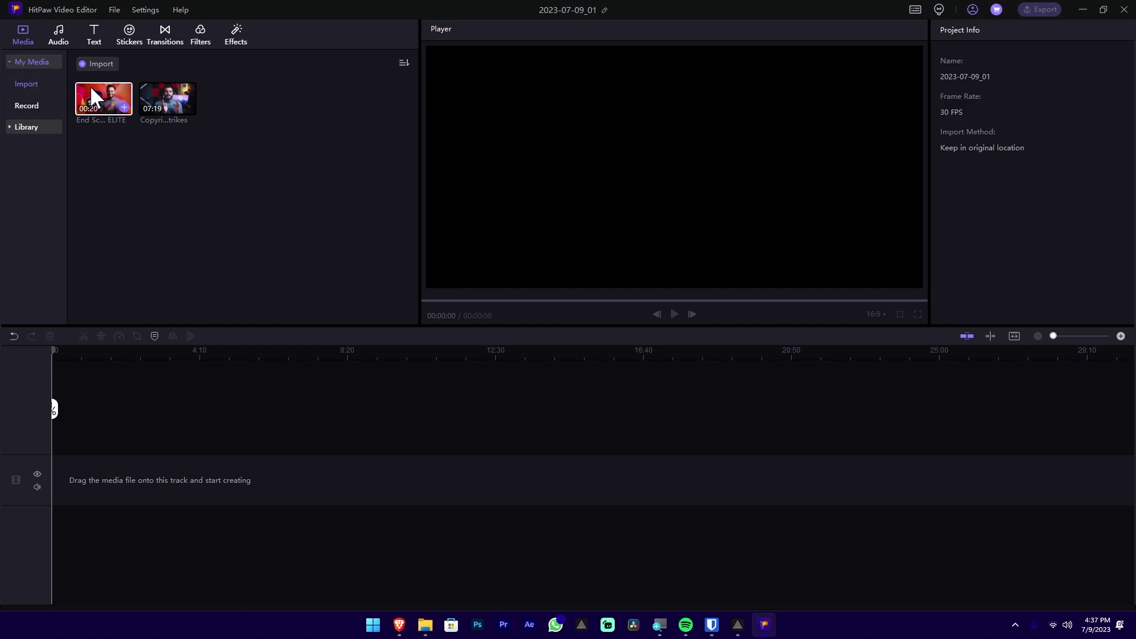
Step: Browse the stock stickers, videos and photos in the media Library, plus the Instrumental background music
left_click(23, 127)
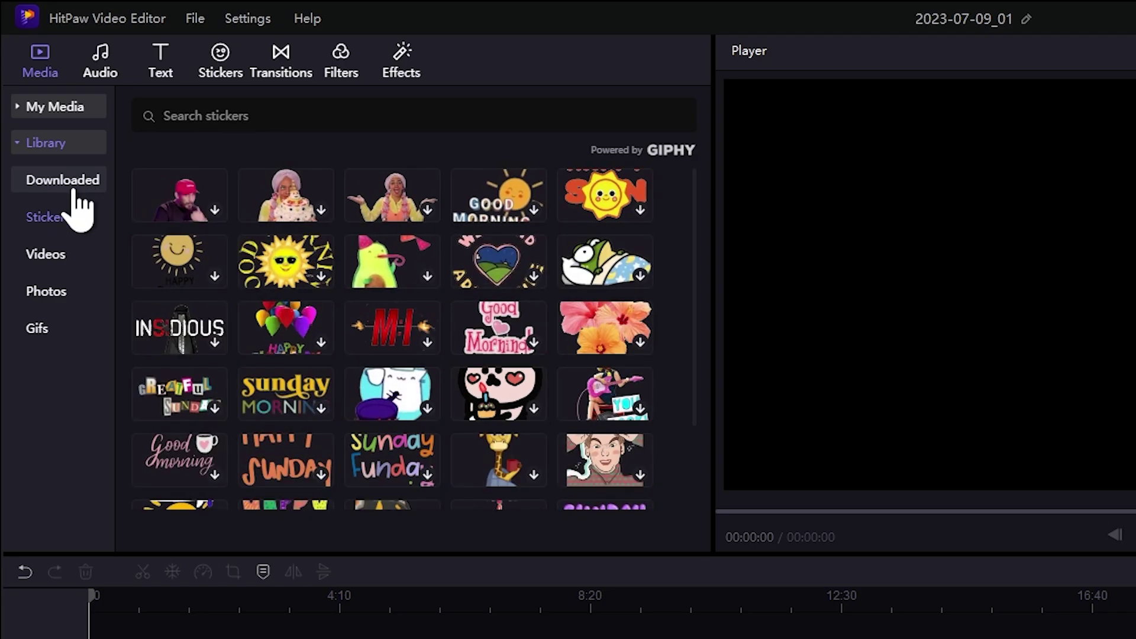
left_click(65, 258)
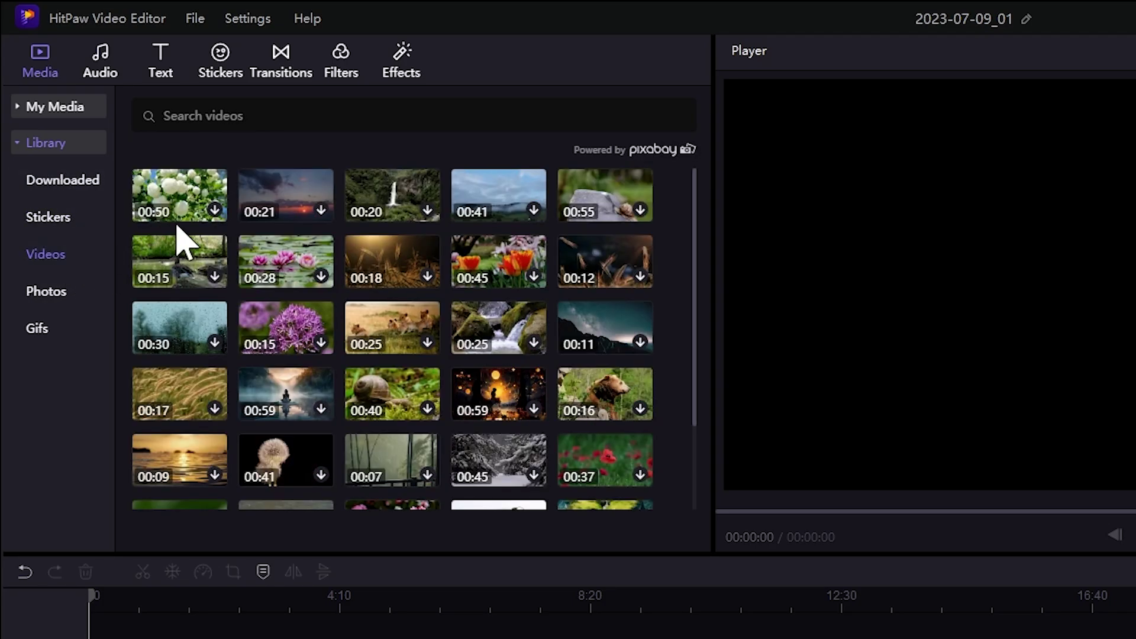
left_click(75, 300)
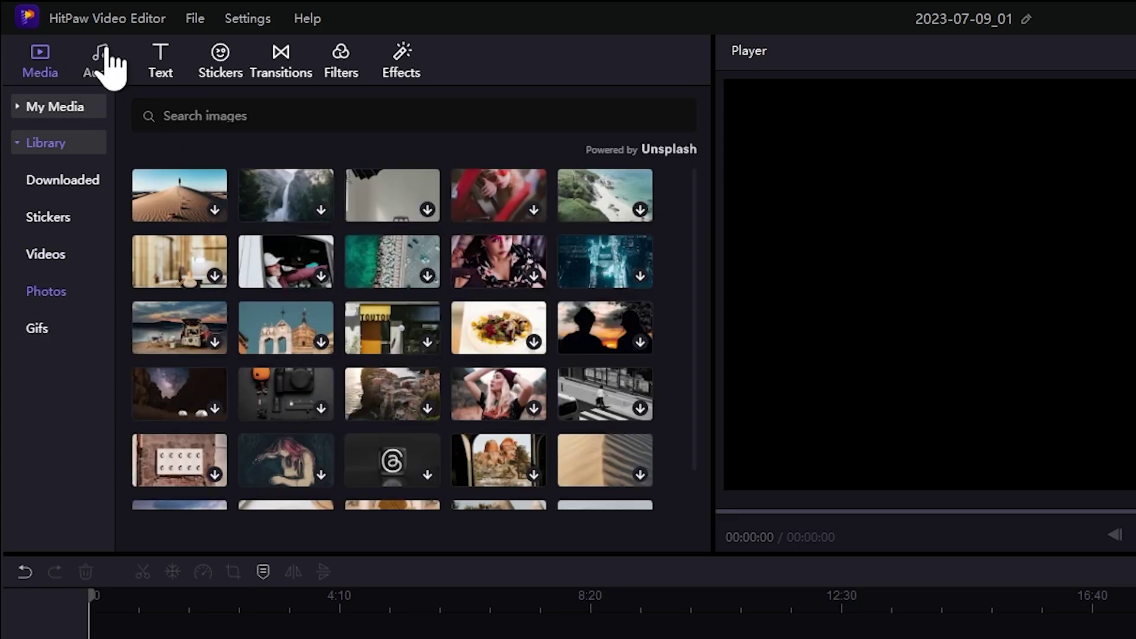
left_click(99, 59)
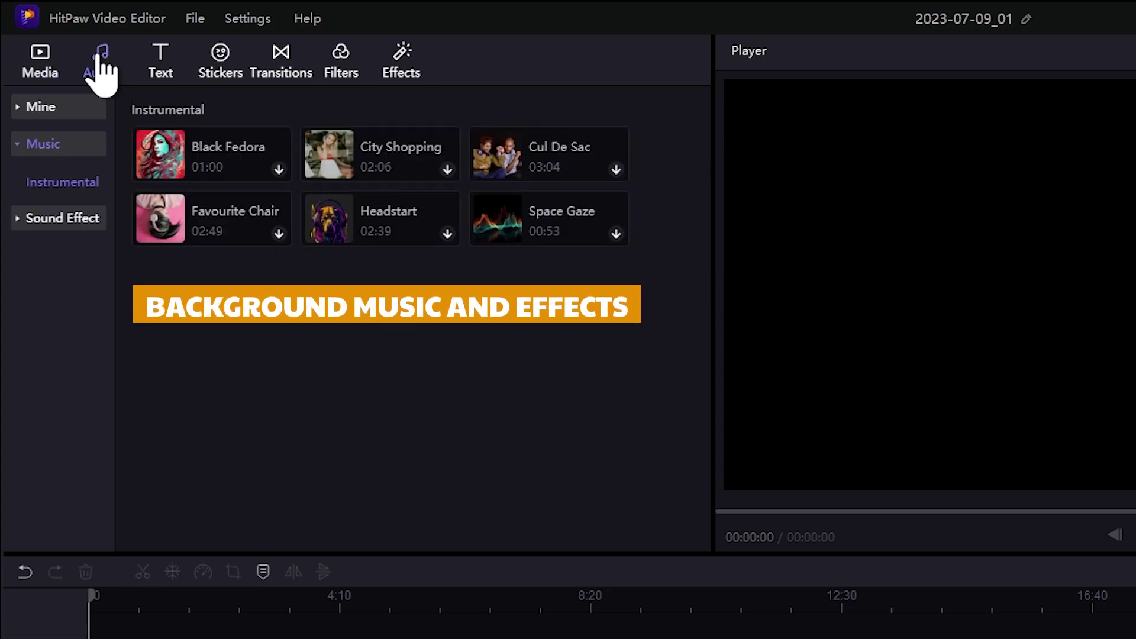
Step: Look through the text options, from the default text to the full set of WordArt templates
left_click(176, 58)
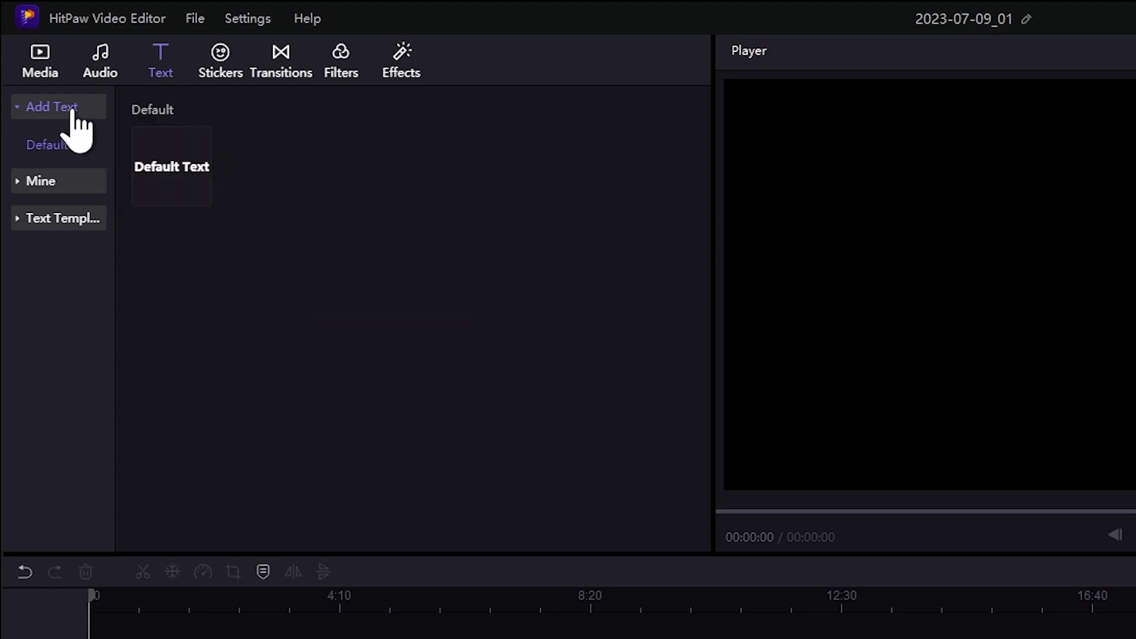
mouse_move(167, 177)
left_click(19, 220)
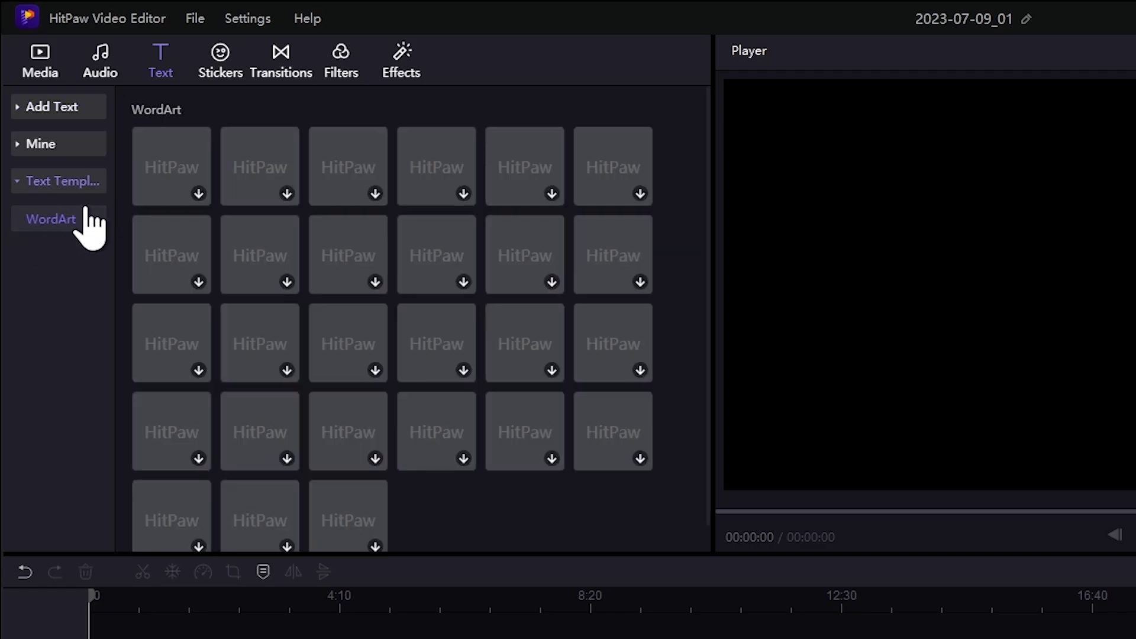
scroll(282, 335, "down", 1)
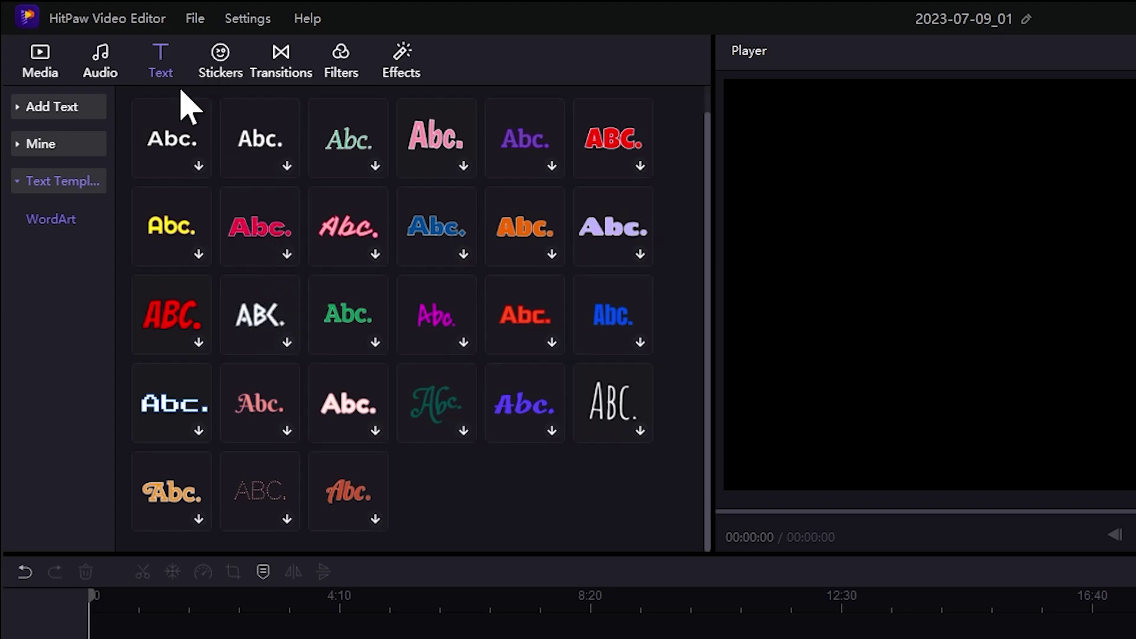
Step: Browse the sticker collection from Basic and Emoji down to Kawaii and back to the start
left_click(217, 70)
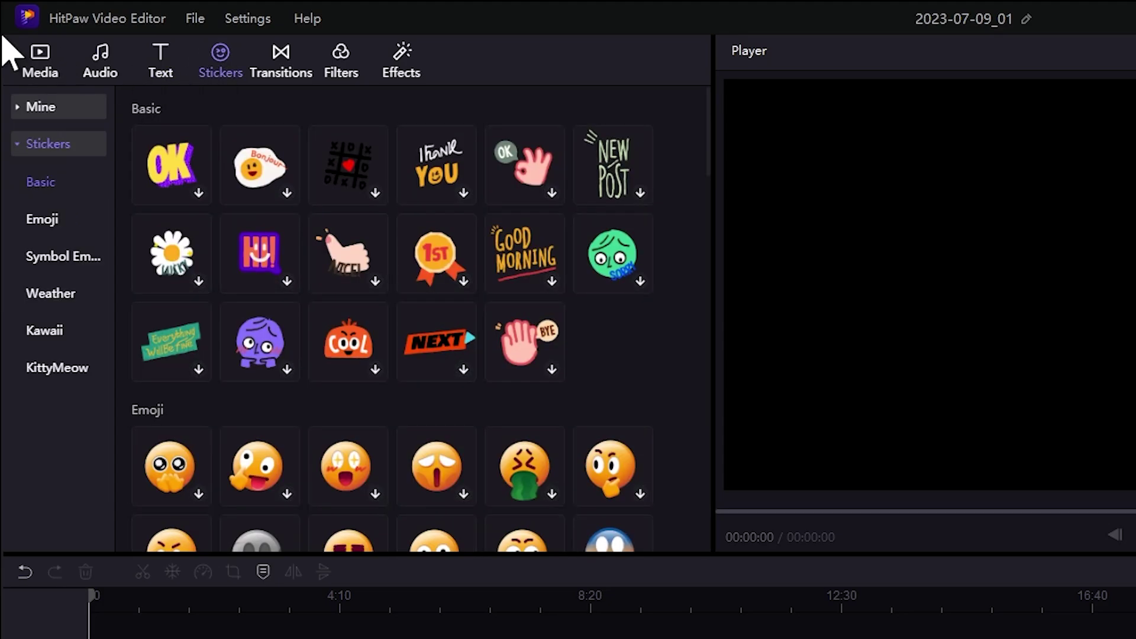
scroll(379, 343, "down", 3)
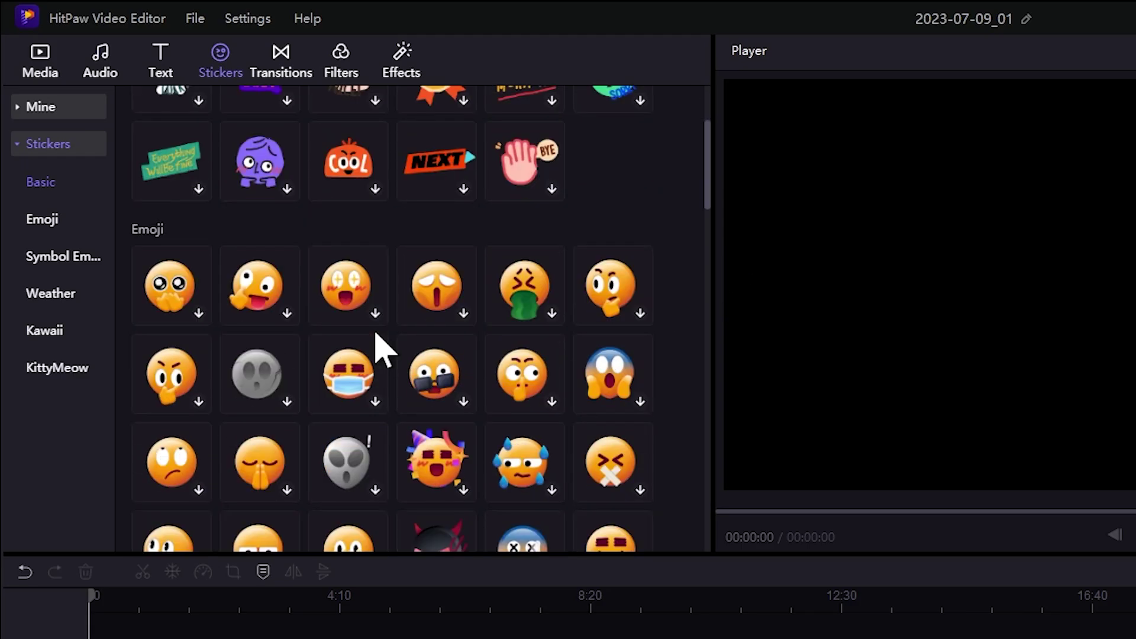
scroll(382, 349, "down", 20)
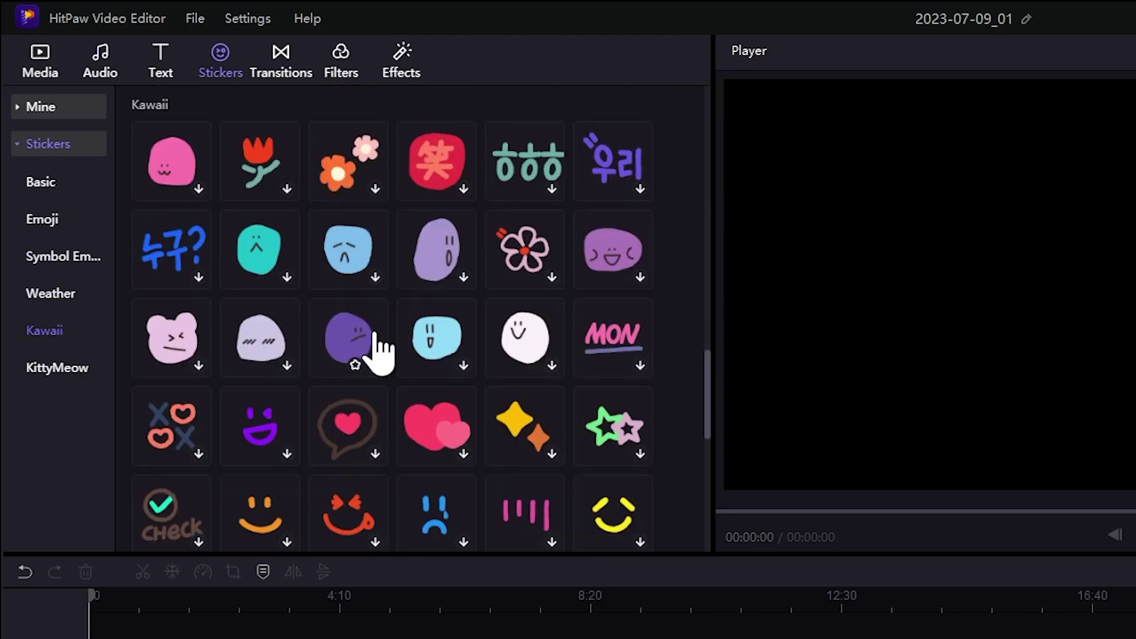
scroll(375, 348, "down", 5)
scroll(393, 337, "up", 20)
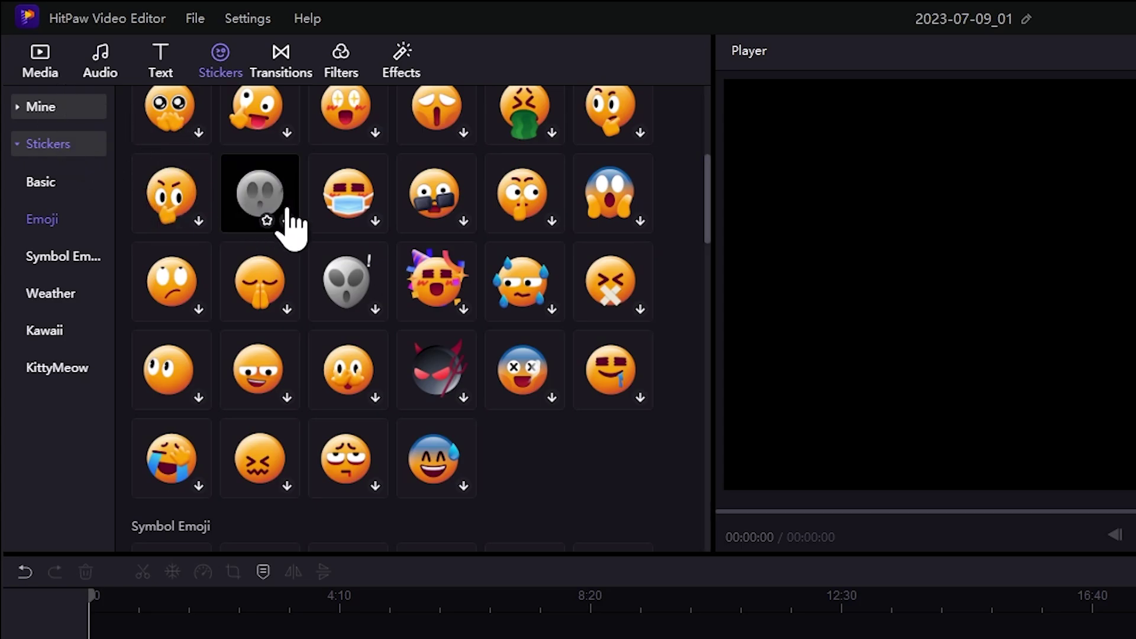
scroll(291, 126, "up", 3)
scroll(292, 157, "up", 3)
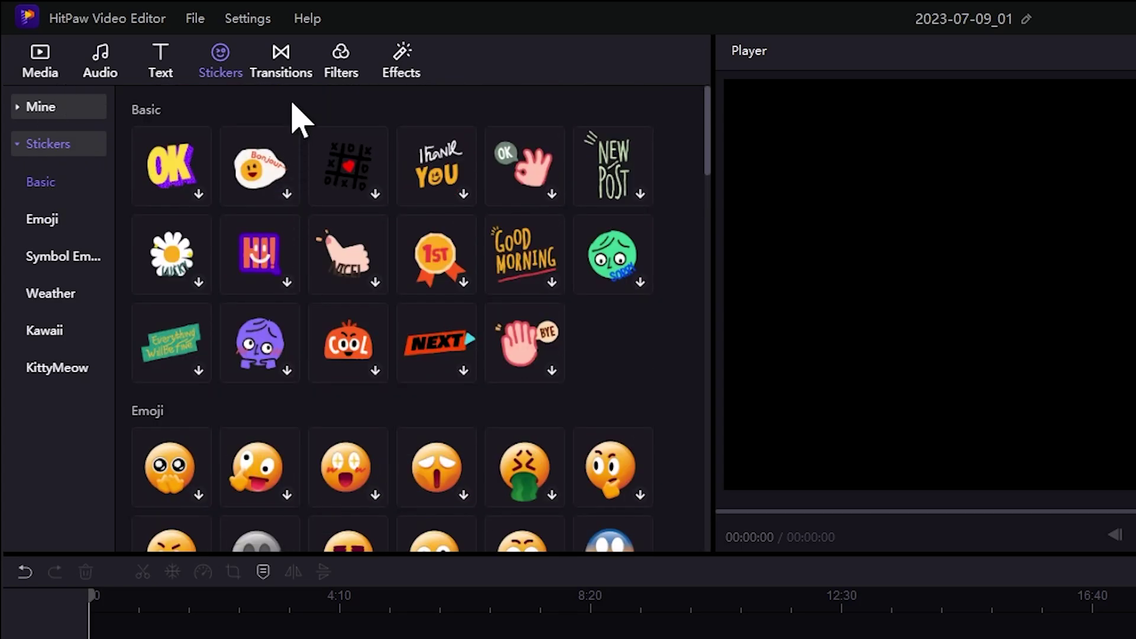
Step: Look over the available transitions, the Portrait filters and the basic video effects
left_click(283, 65)
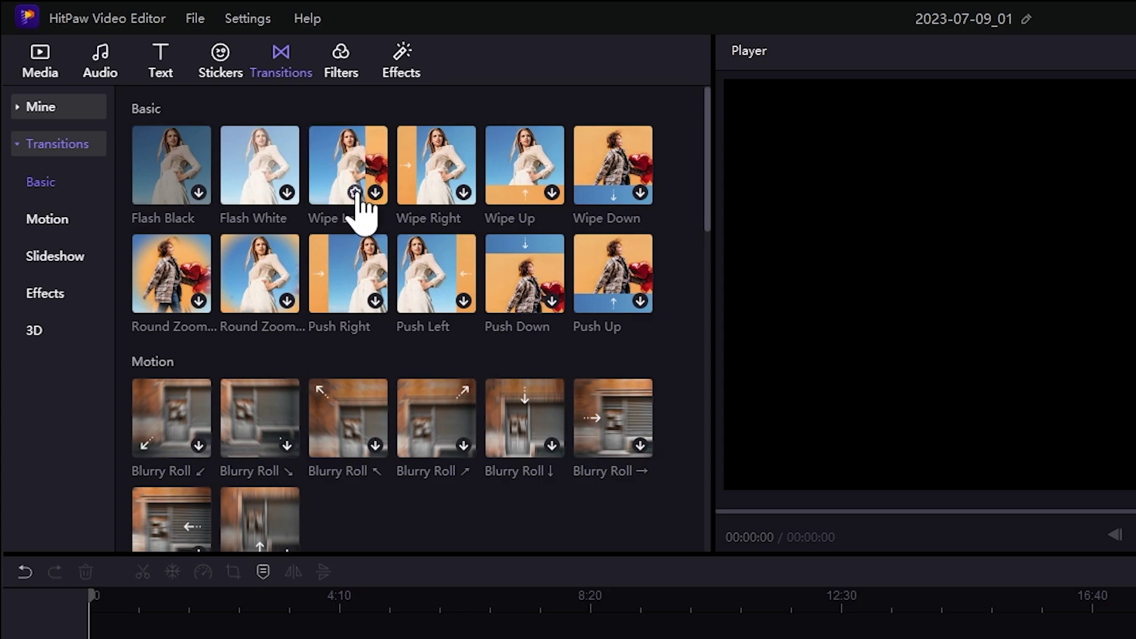
left_click(340, 65)
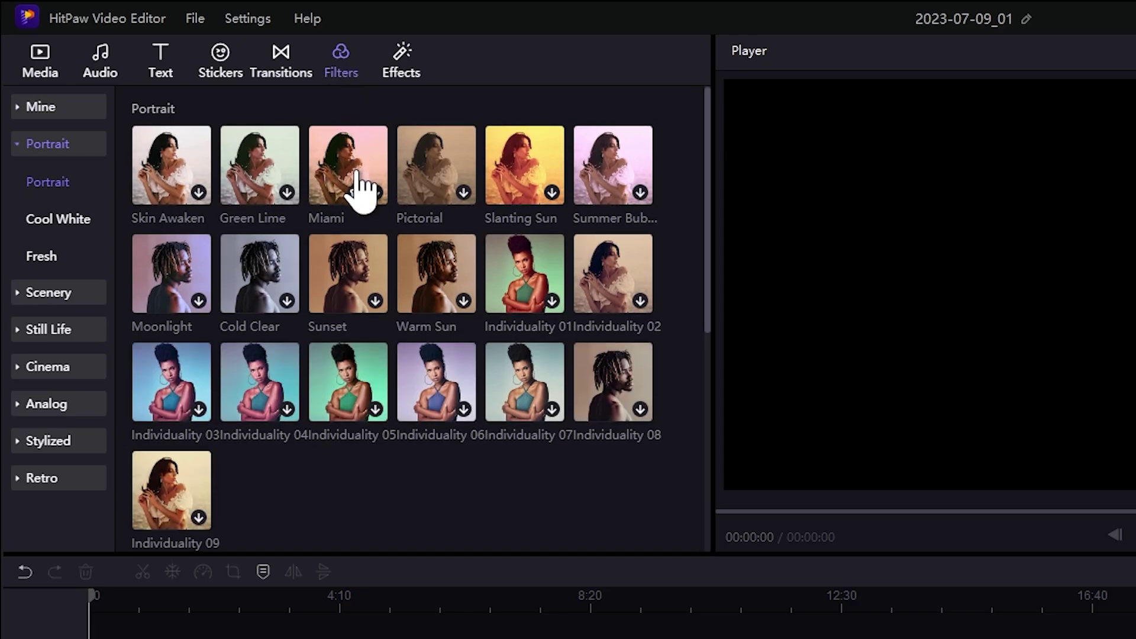
mouse_move(356, 195)
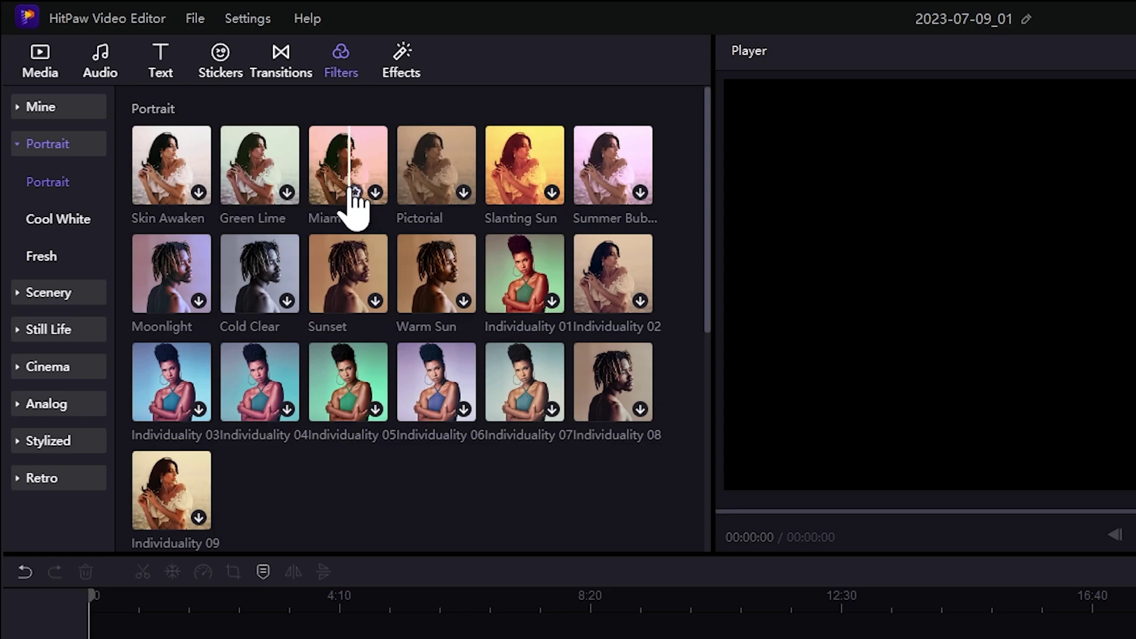
left_click(407, 75)
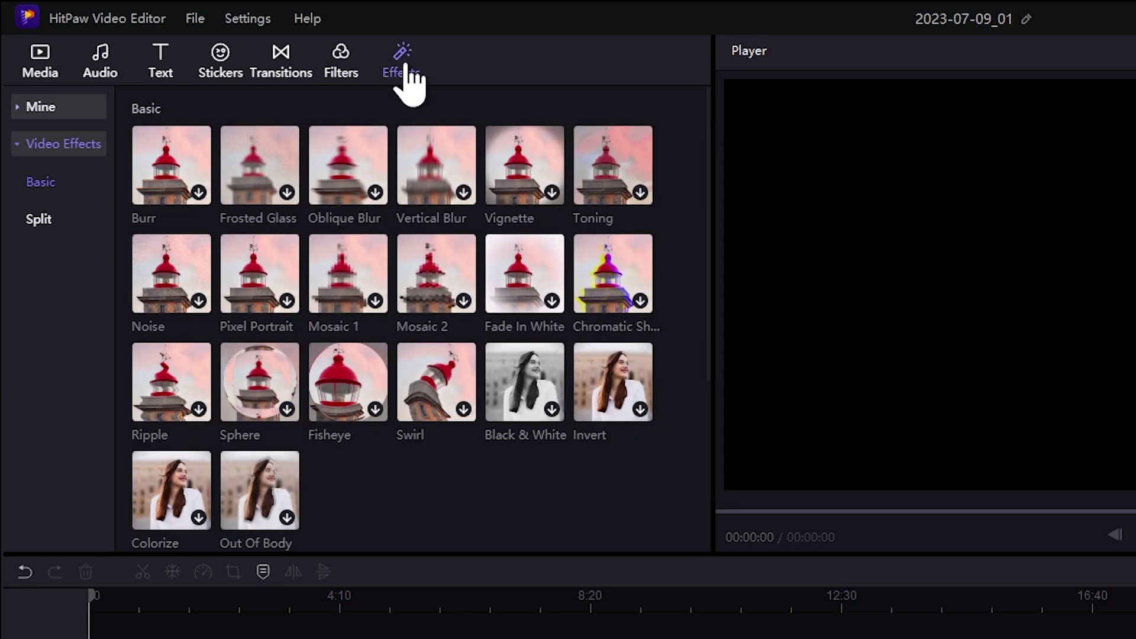
Step: Return to the imported media and place both clips, End Screen CLK ELITE and Copyright Warning and Copyright Strikes, on the timeline track
left_click(58, 76)
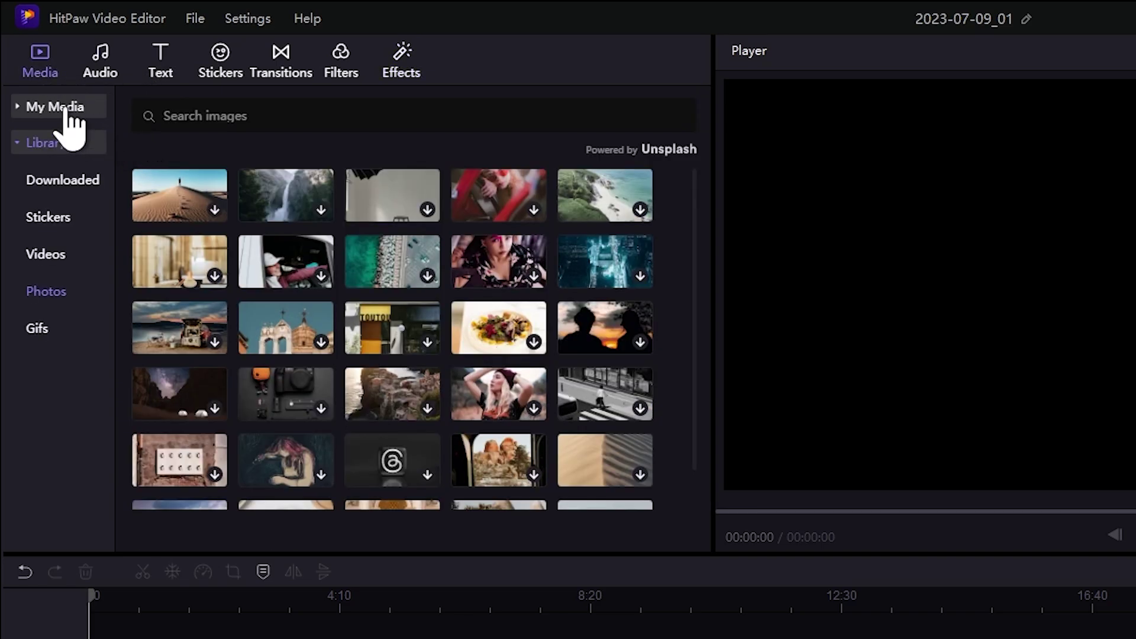
left_click(68, 108)
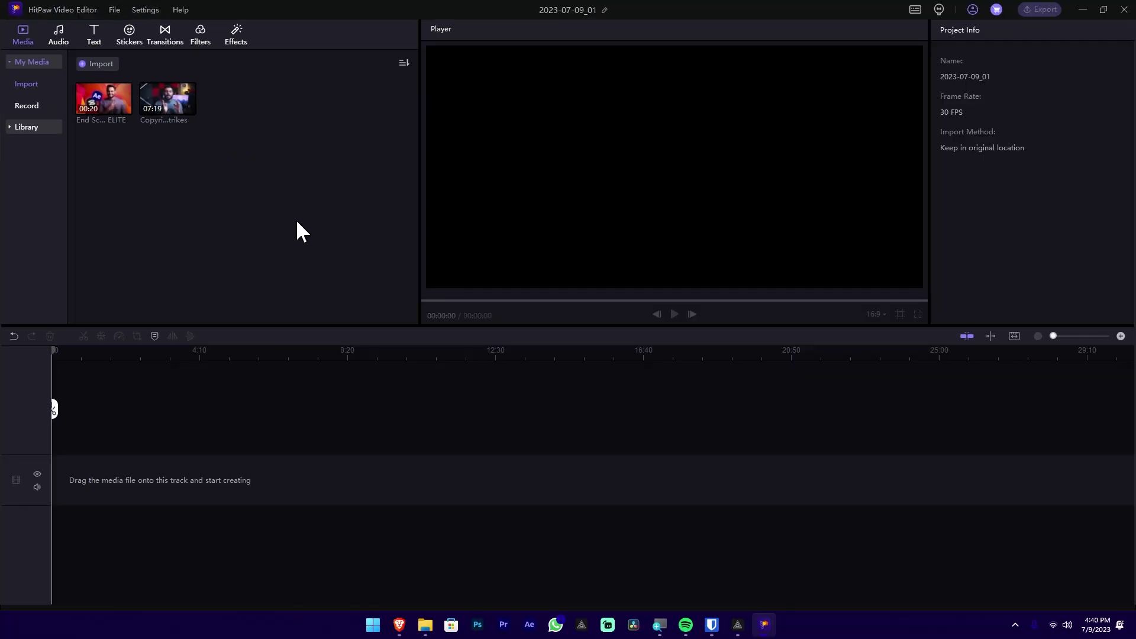
left_click_drag(293, 212, 58, 80)
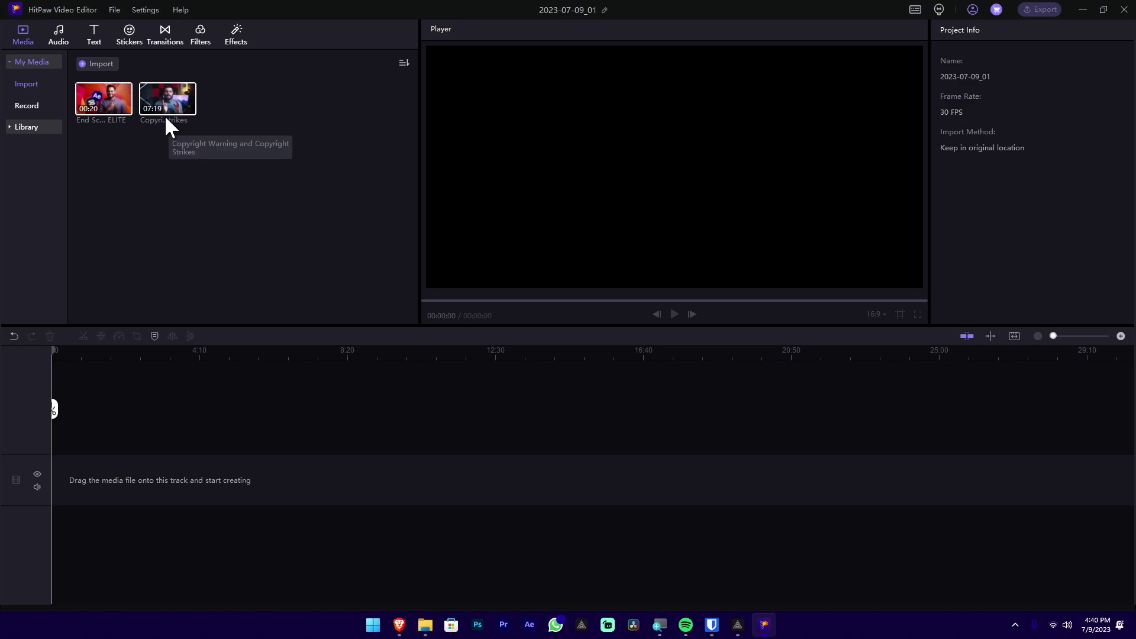
left_click_drag(163, 472, 163, 476)
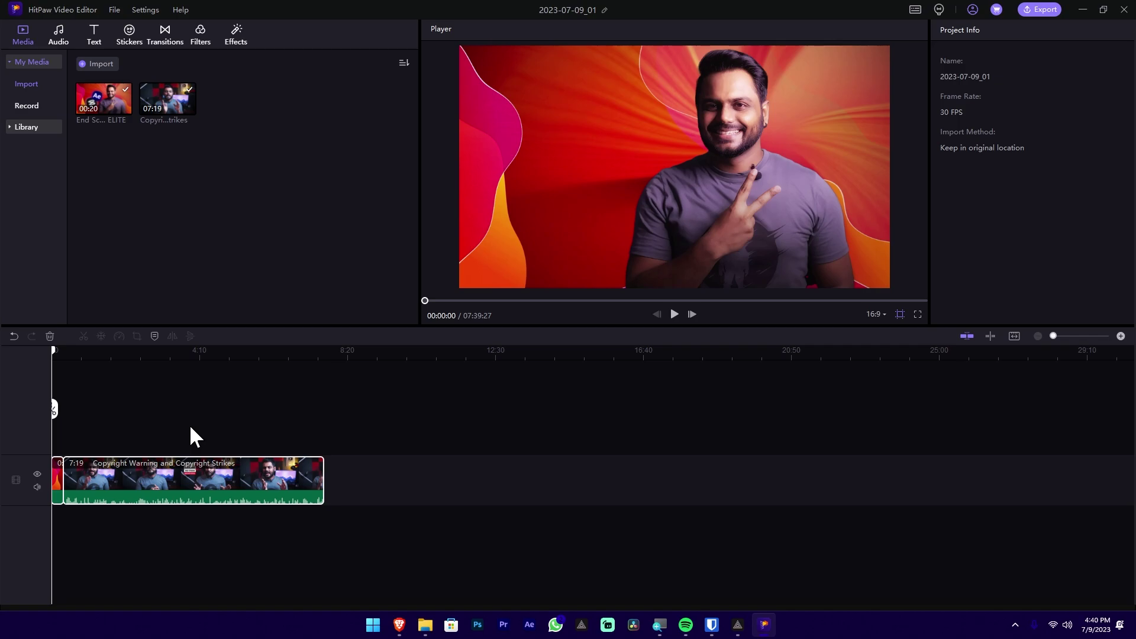
Step: Split the Copyright Warning and Copyright Strikes clip at 00:55:19 on the timeline
scroll(169, 431, "up", 5)
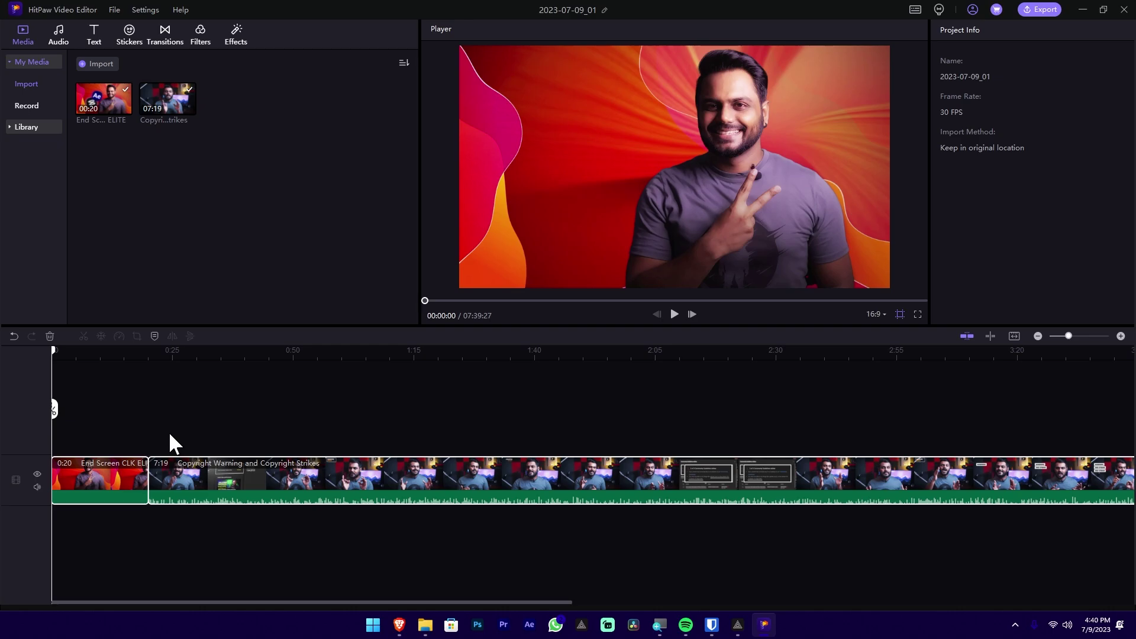
left_click(207, 484)
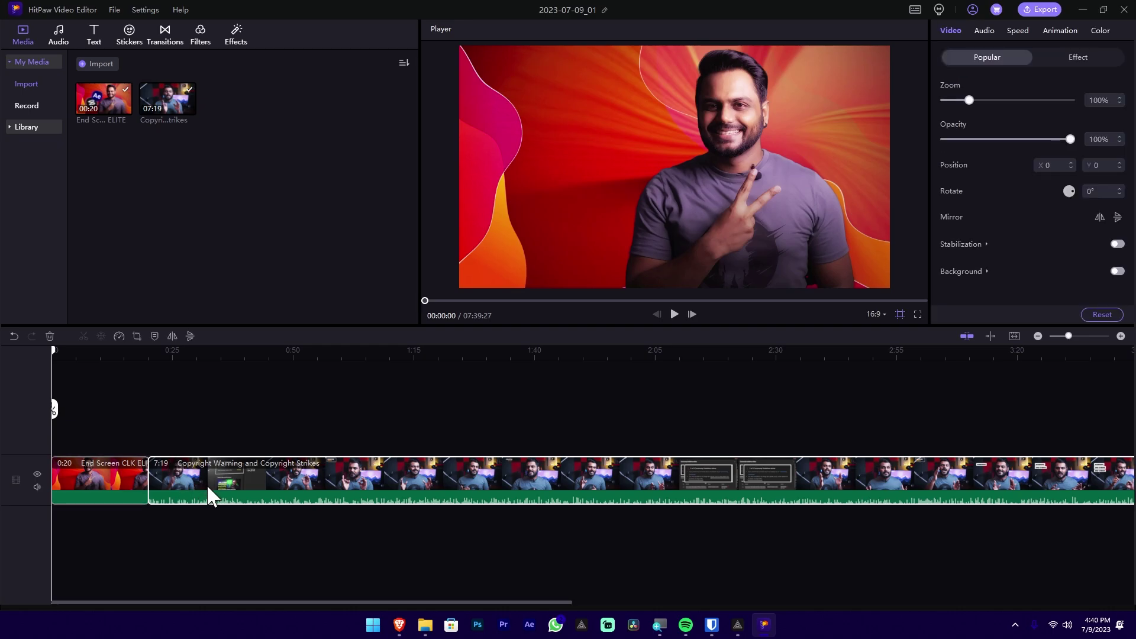
left_click(273, 352)
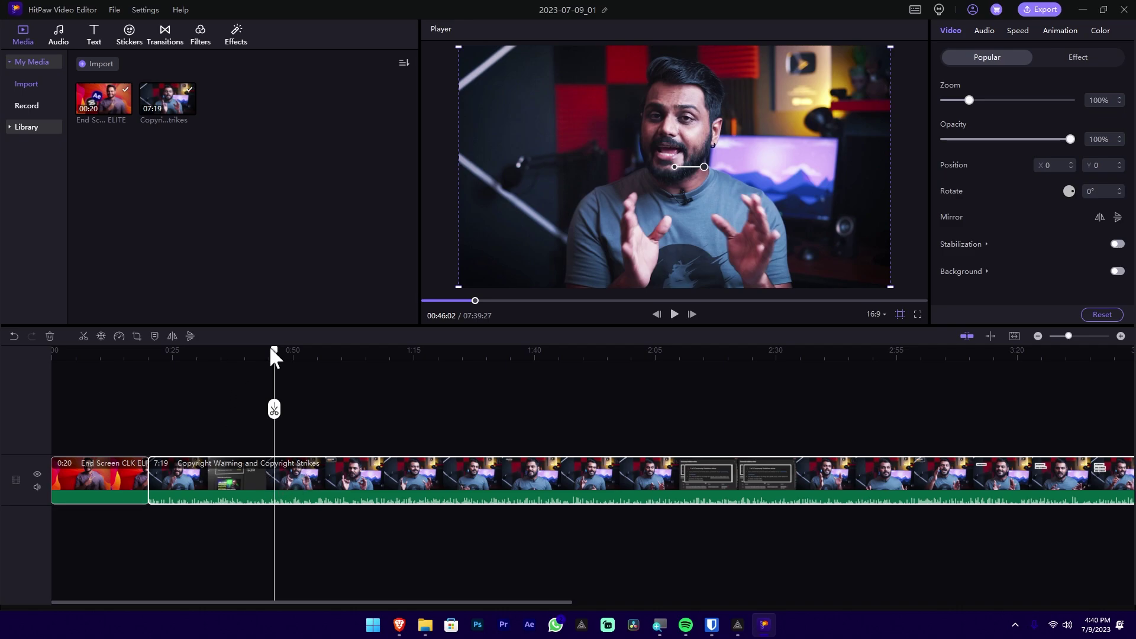
left_click_drag(271, 349, 320, 351)
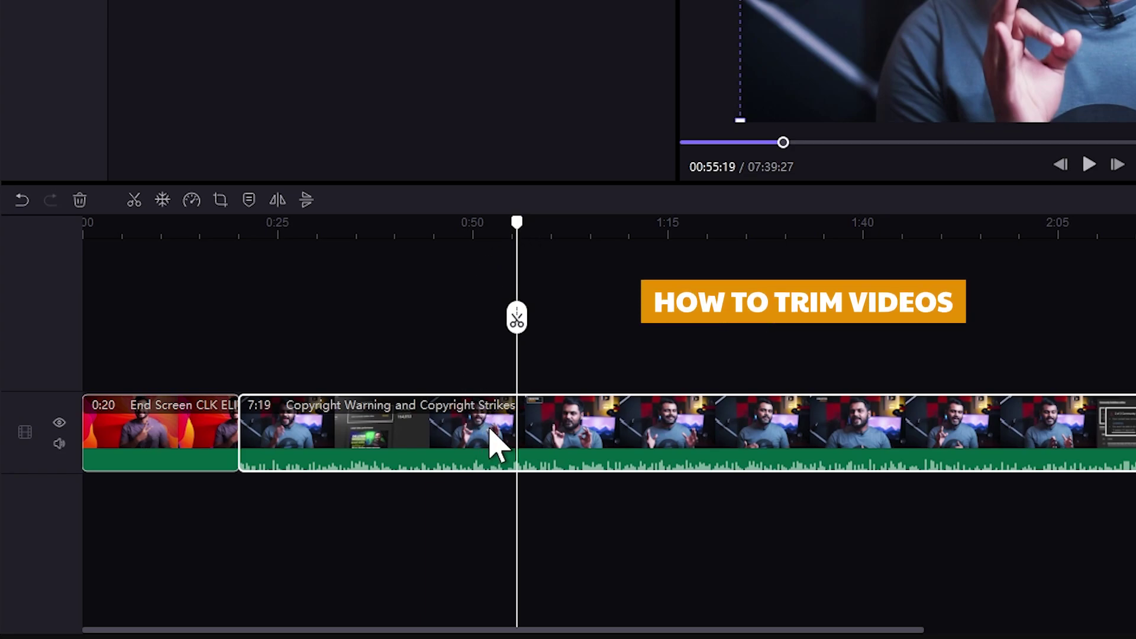
left_click(515, 320)
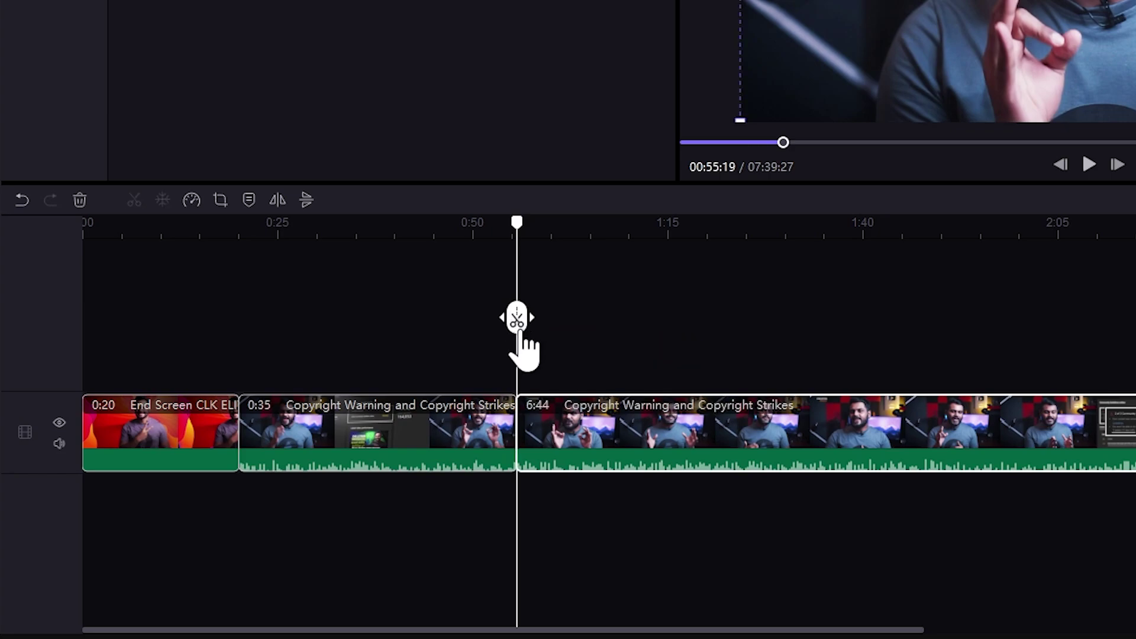
Step: Undo the split of the Copyright Warning and Copyright Strikes clip
left_click(481, 222)
left_click_drag(595, 449, 655, 451)
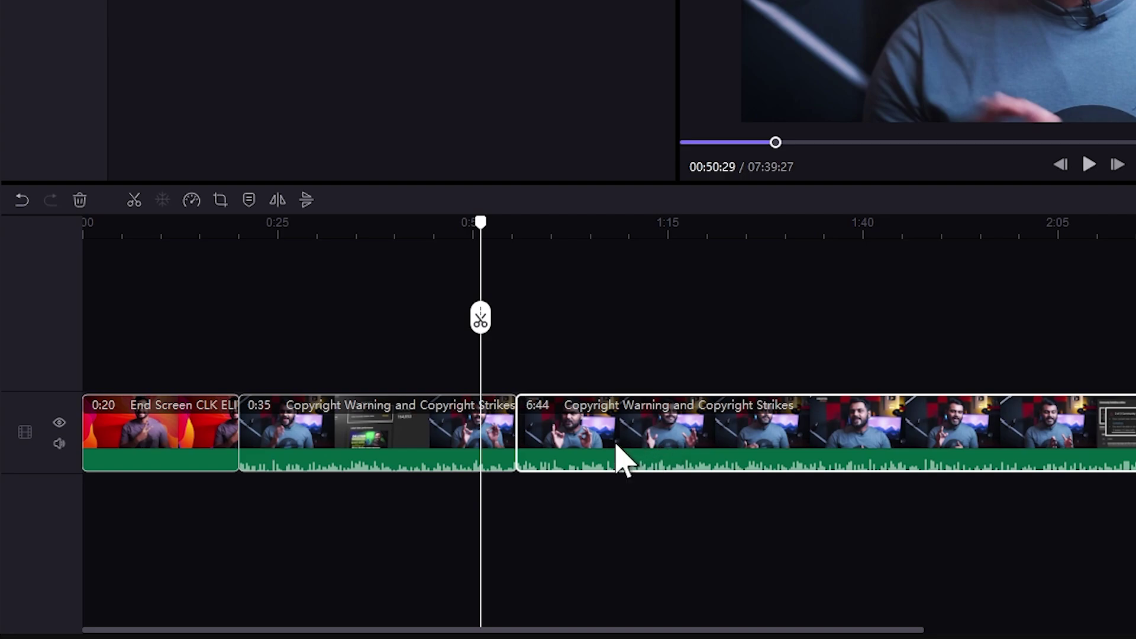
key("ctrl+z")
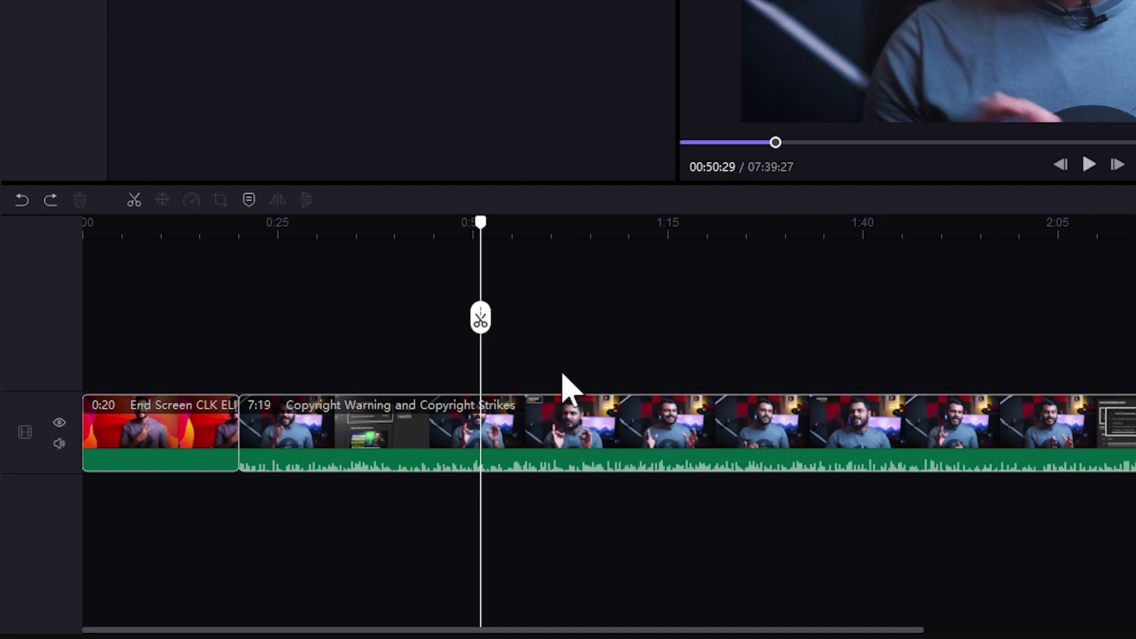
Step: Split the Copyright Warning and Copyright Strikes clip at 00:55:00
left_click_drag(480, 224, 512, 230)
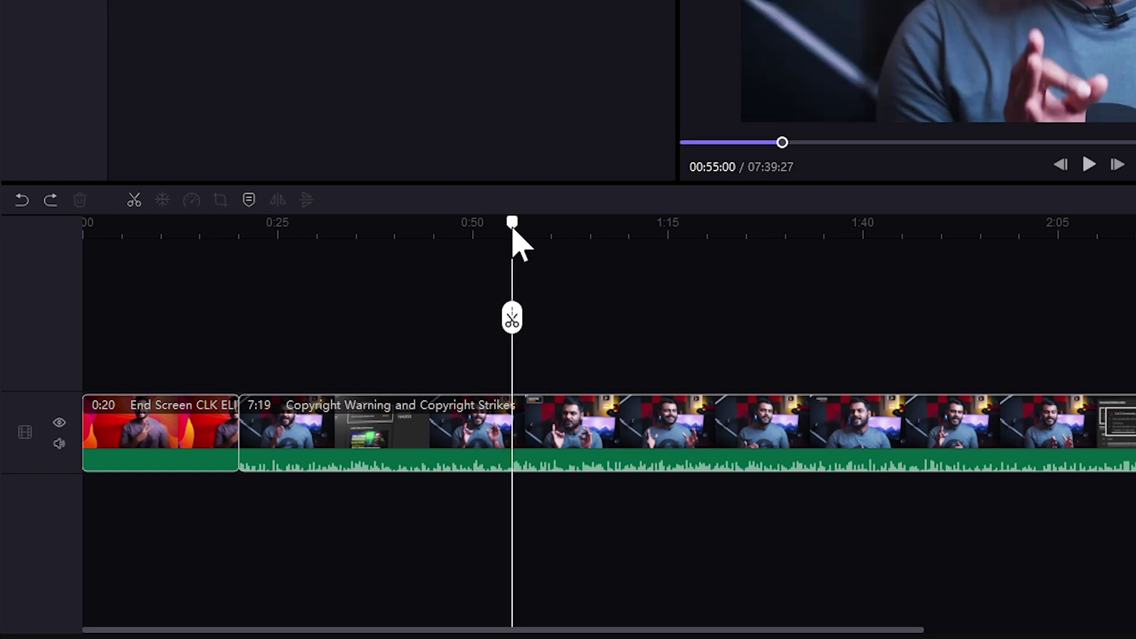
left_click(639, 433)
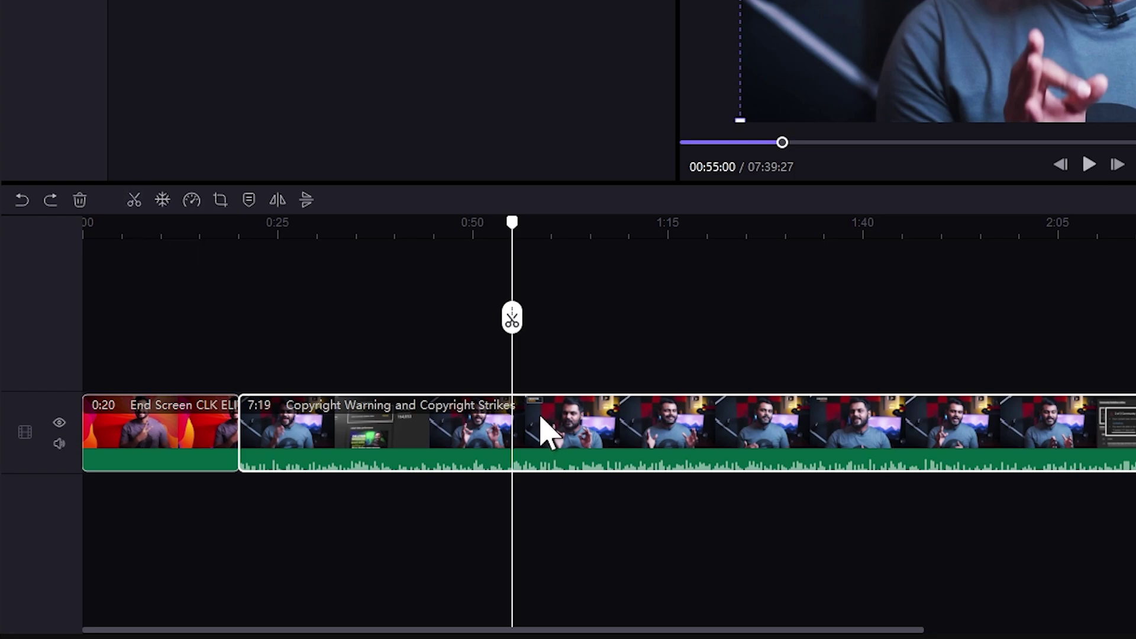
key("ctrl+b")
Step: Cut the remaining part of the Copyright Warning and Copyright Strikes clip at 01:13:04, 01:37:12 and 01:52:07
left_click(653, 234)
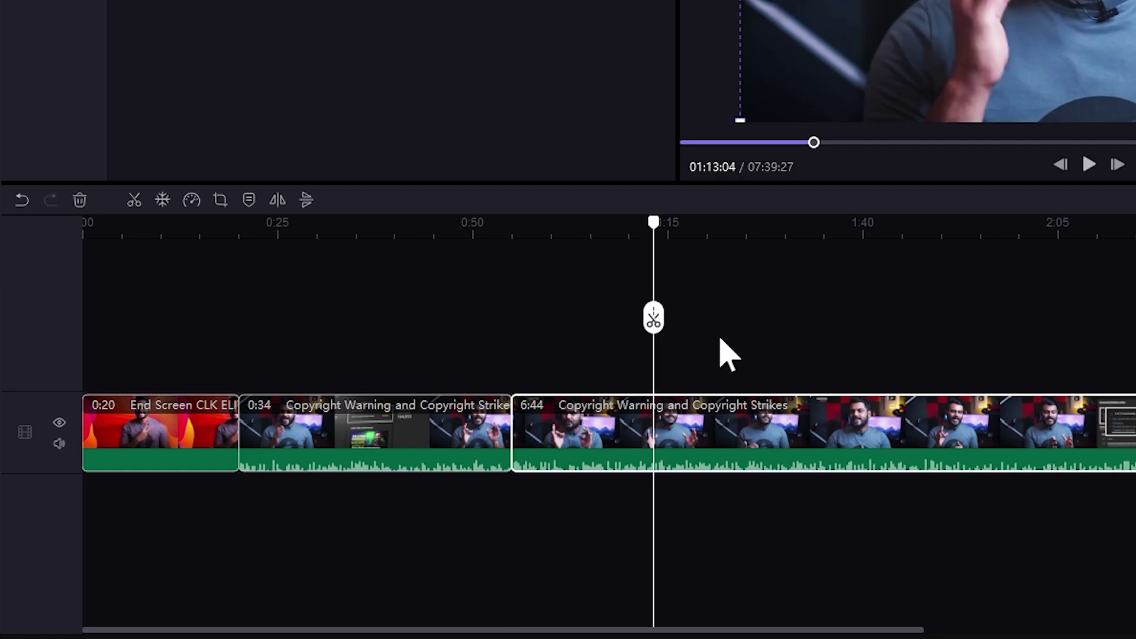
key("ctrl+b")
left_click(844, 228)
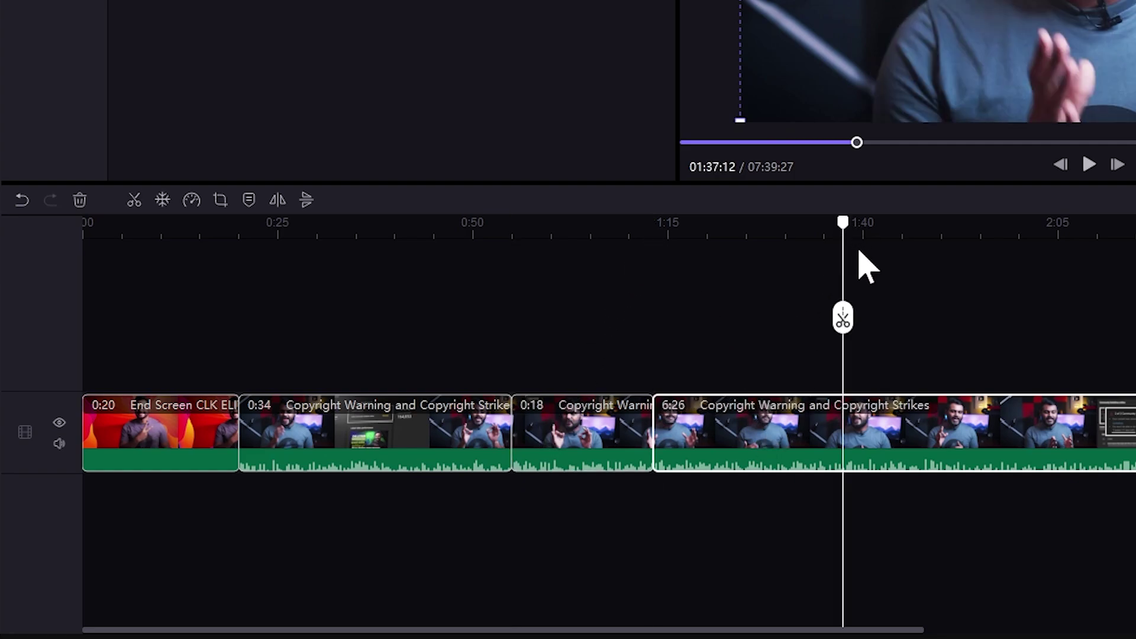
key("ctrl+b")
left_click(959, 232)
key("ctrl+b")
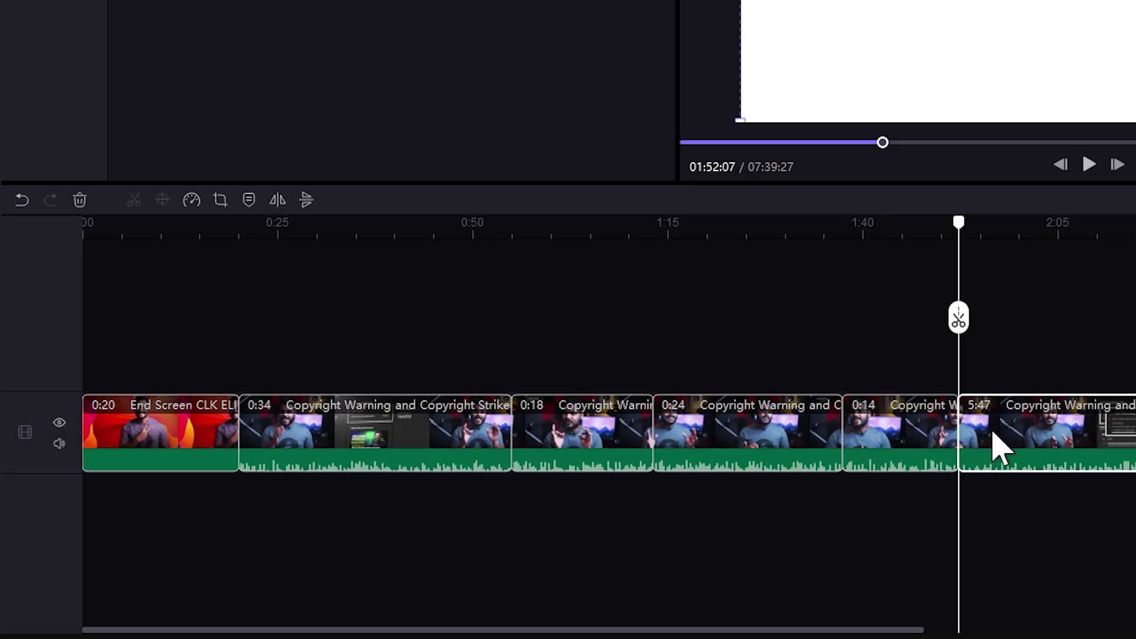
Step: Move the last three pieces of the Copyright Warning and Copyright Strikes clip off the main track onto new tracks above it
left_click_drag(1000, 455, 1131, 381)
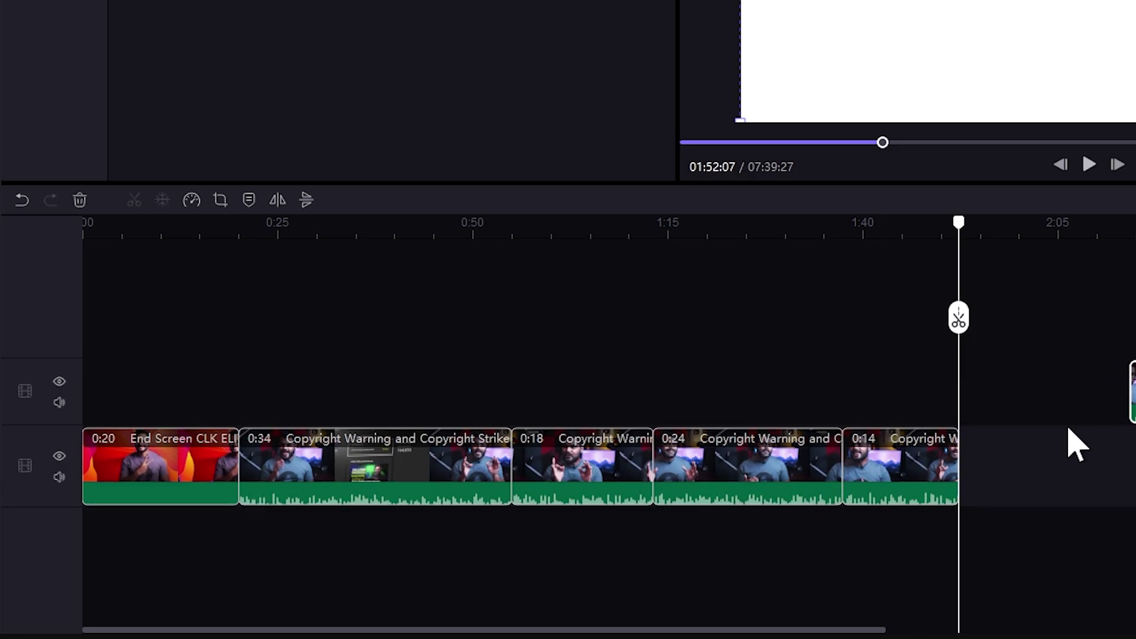
left_click_drag(945, 479, 956, 317)
left_click_drag(834, 467, 789, 363)
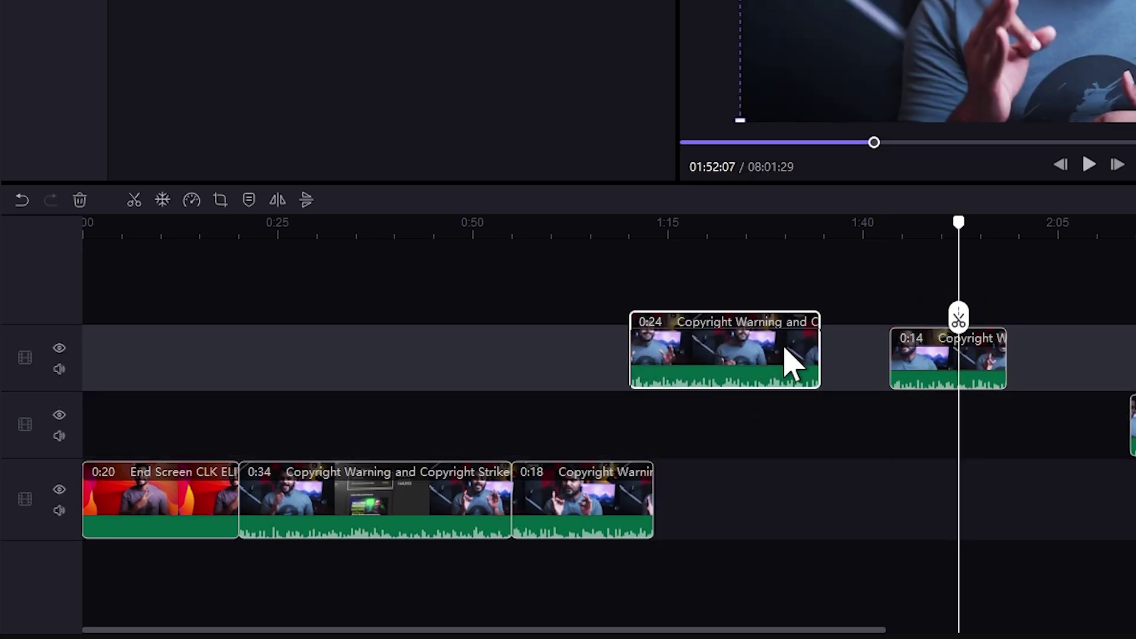
Step: Move the 18-second piece of the Copyright Warning and Copyright Strikes clip off the main track onto the uppermost used track
left_click_drag(618, 494, 469, 356)
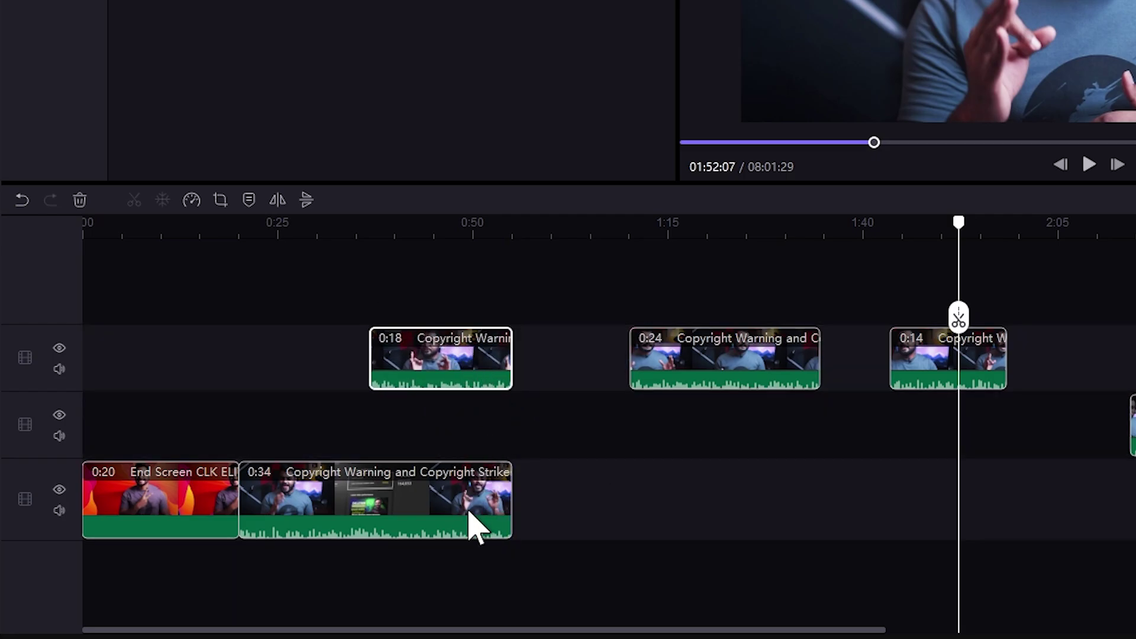
Step: Undo the piece moves to the upper tracks and all cuts of the Copyright Warning and Copyright Strikes clip after the first split
key("ctrl+z")
key("ctrl+z")
key("ctrl+z")
key("ctrl+z")
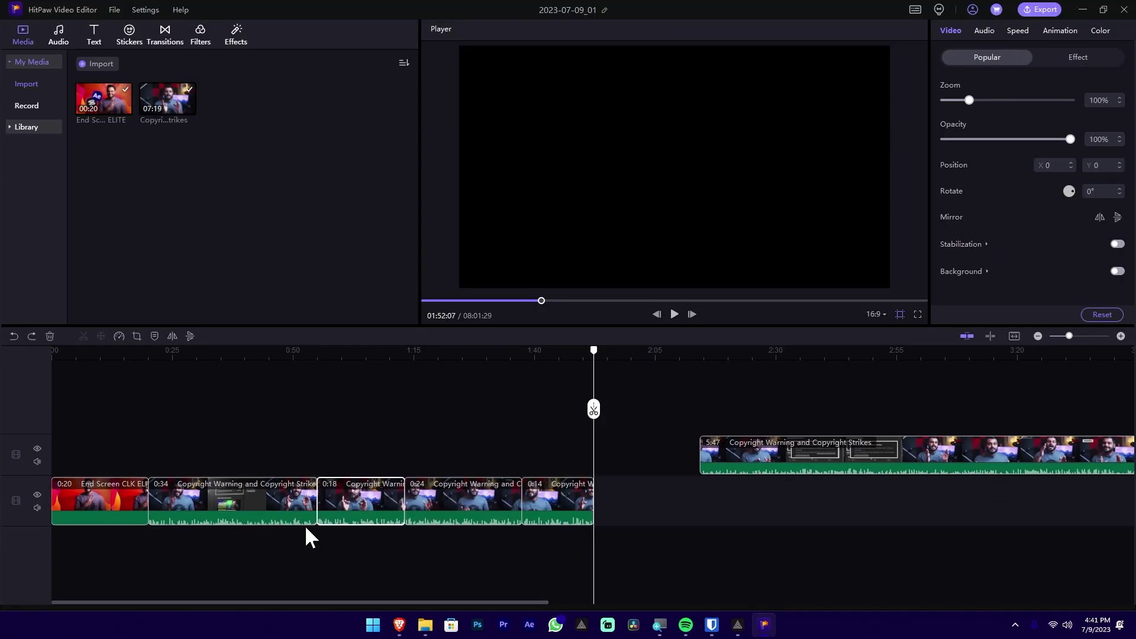
key("ctrl+z")
key("ctrl+z")
key("ctrl+z")
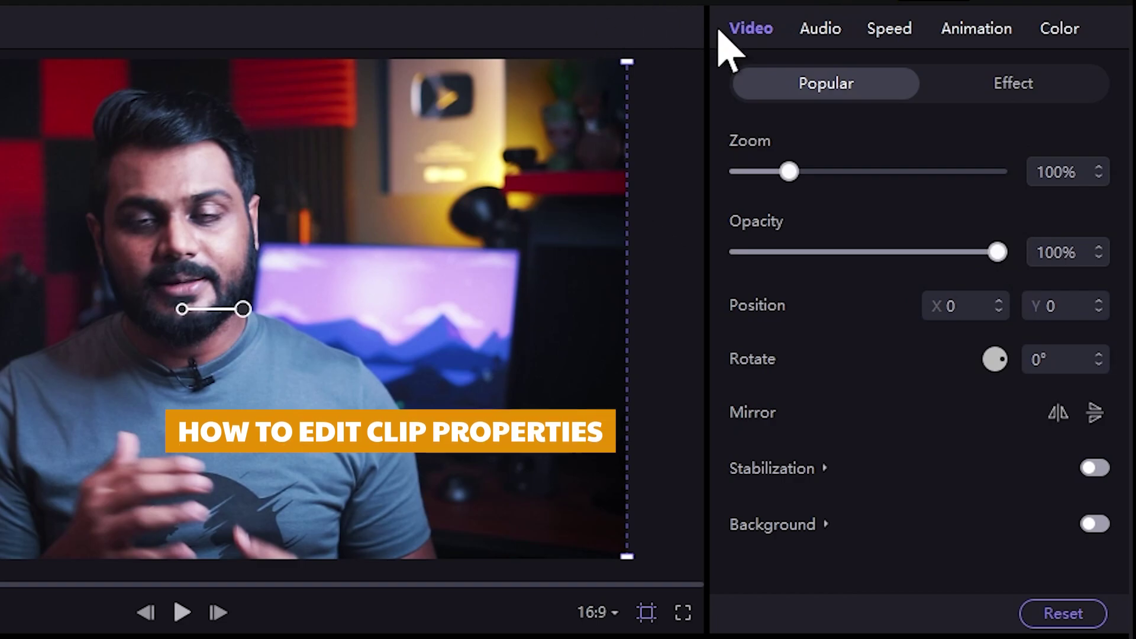
Step: Look through the selected clip's Audio, Speed, Animation and Color properties and return to its Video properties
left_click(819, 31)
left_click(885, 35)
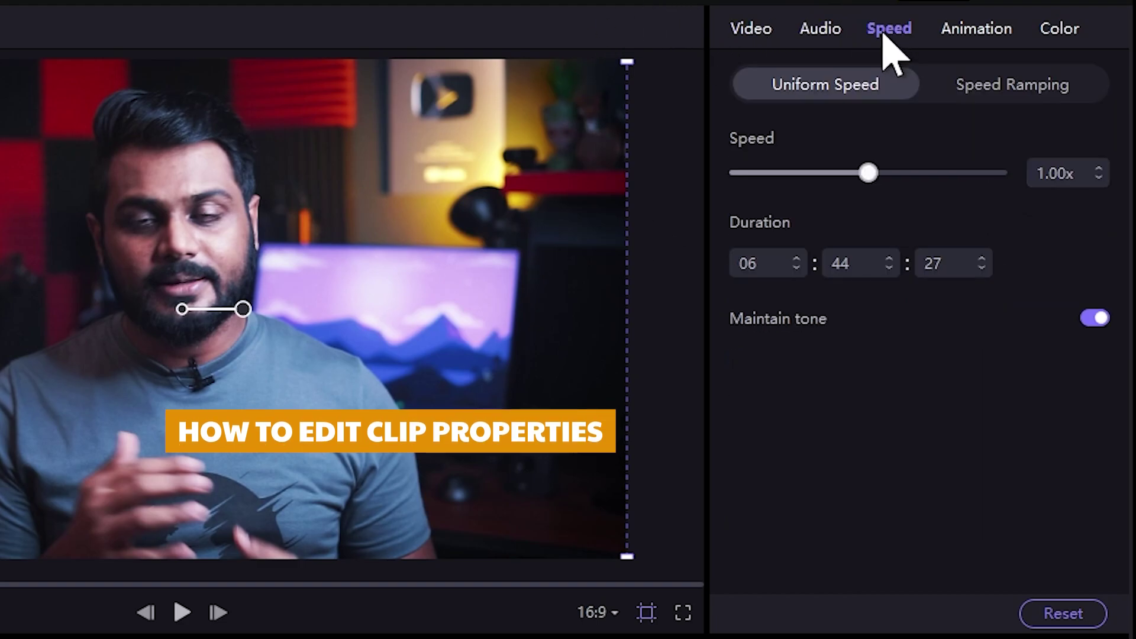
left_click(1003, 29)
left_click(1059, 31)
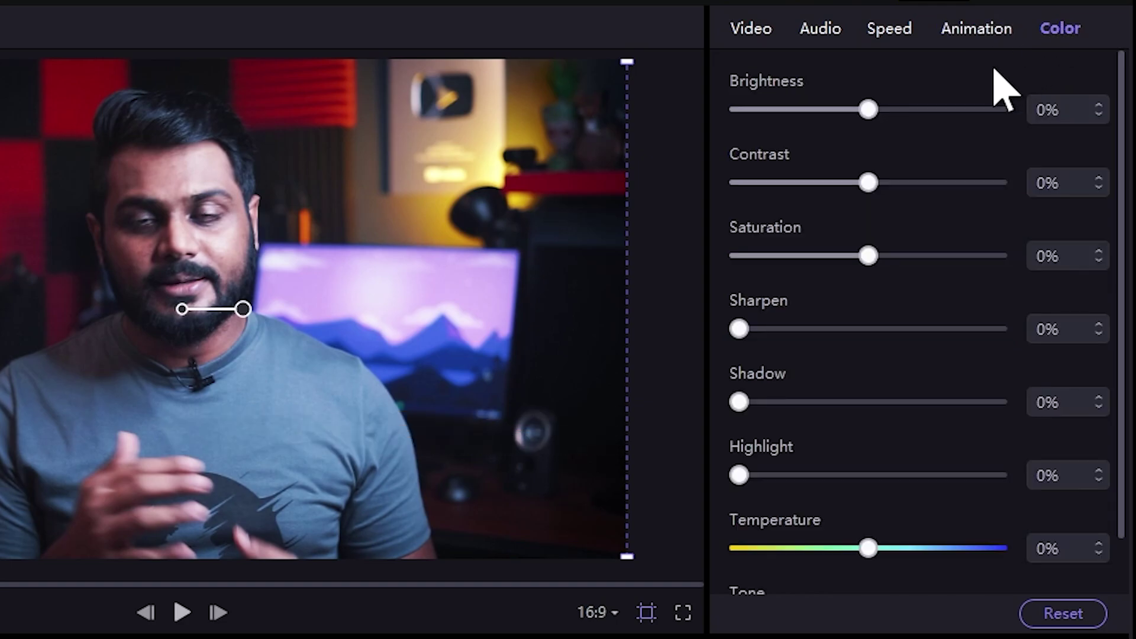
left_click(760, 33)
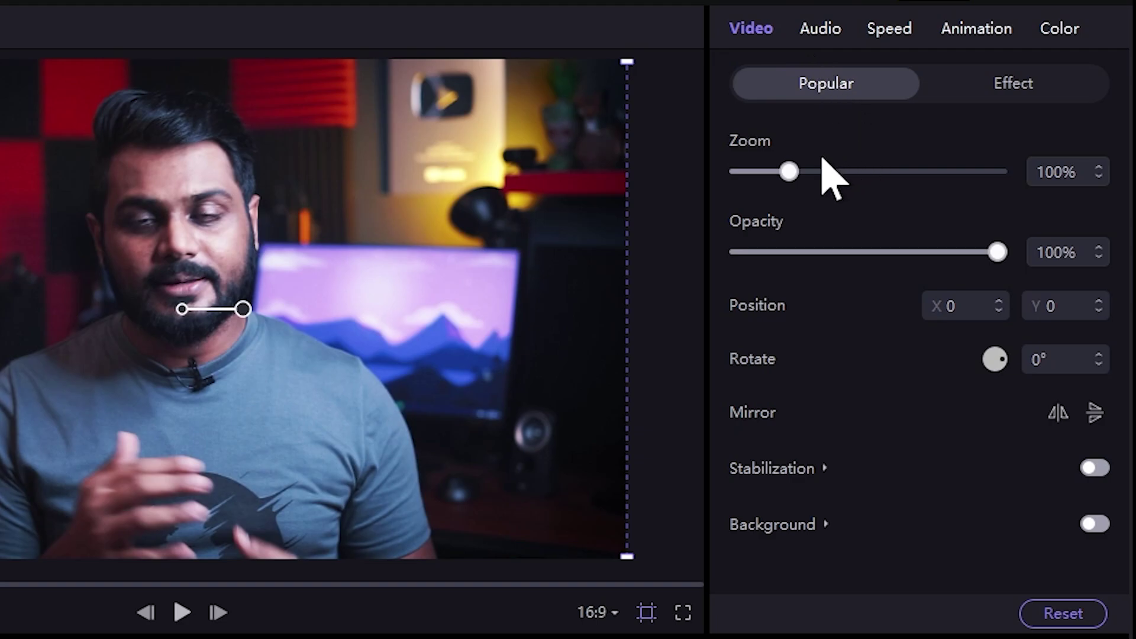
Step: Try a zoom of 133%, an X position of 1 and a rotation of 315° on the clip, and reset its video properties
mouse_move(793, 173)
left_mouse_down()
mouse_move(827, 175)
mouse_move(793, 174)
mouse_move(808, 176)
left_mouse_up()
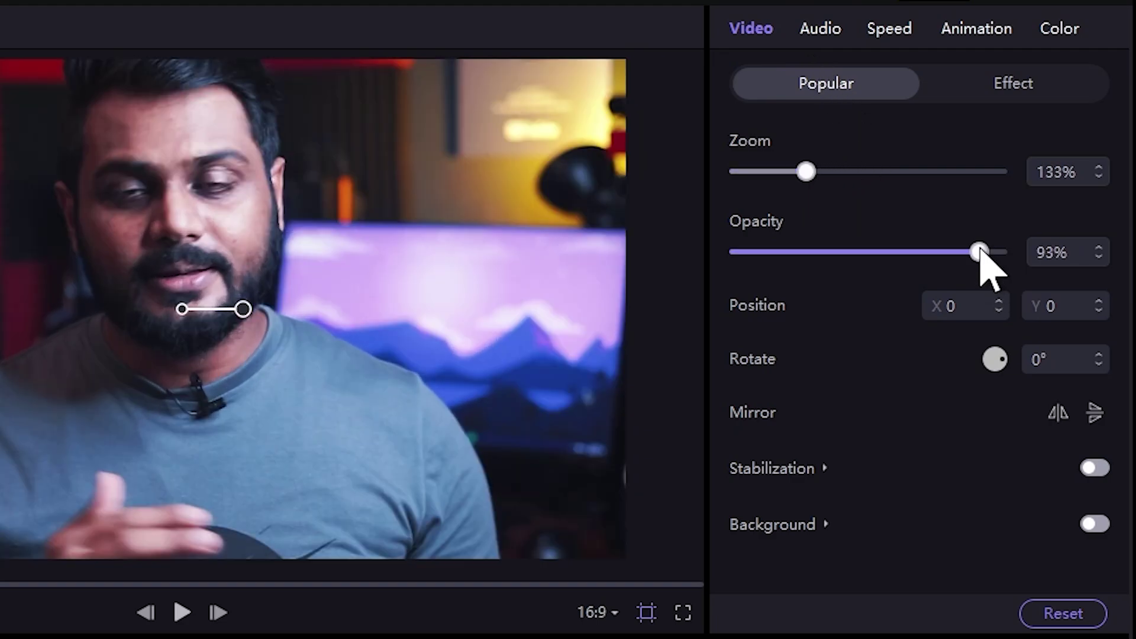
left_click_drag(981, 260, 996, 319)
left_click(999, 310)
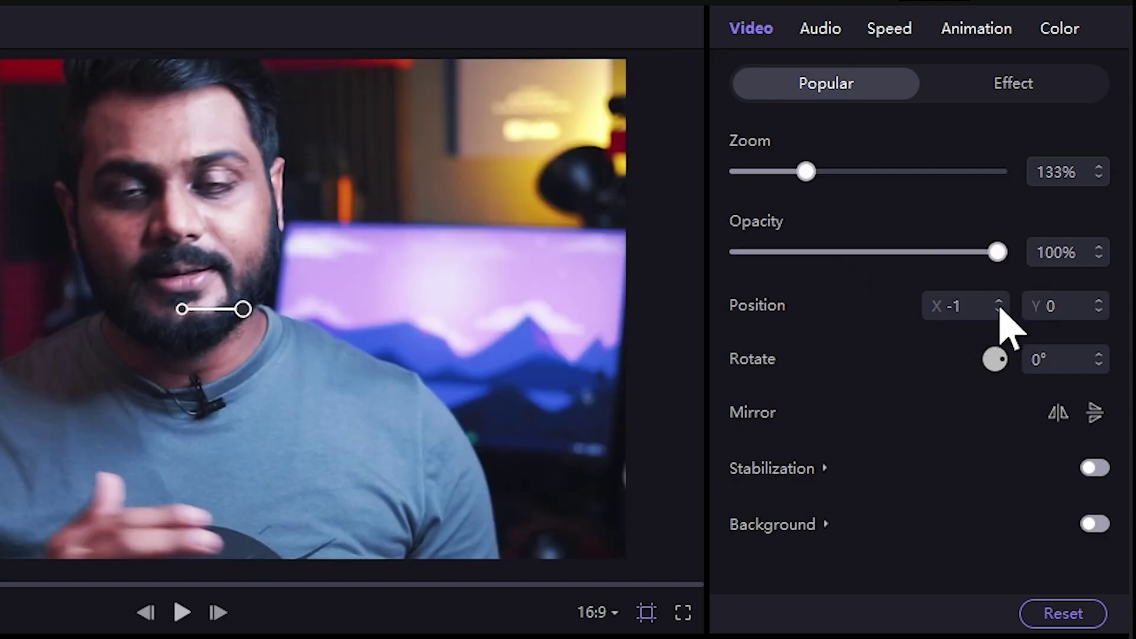
left_click(998, 302)
left_click(999, 302)
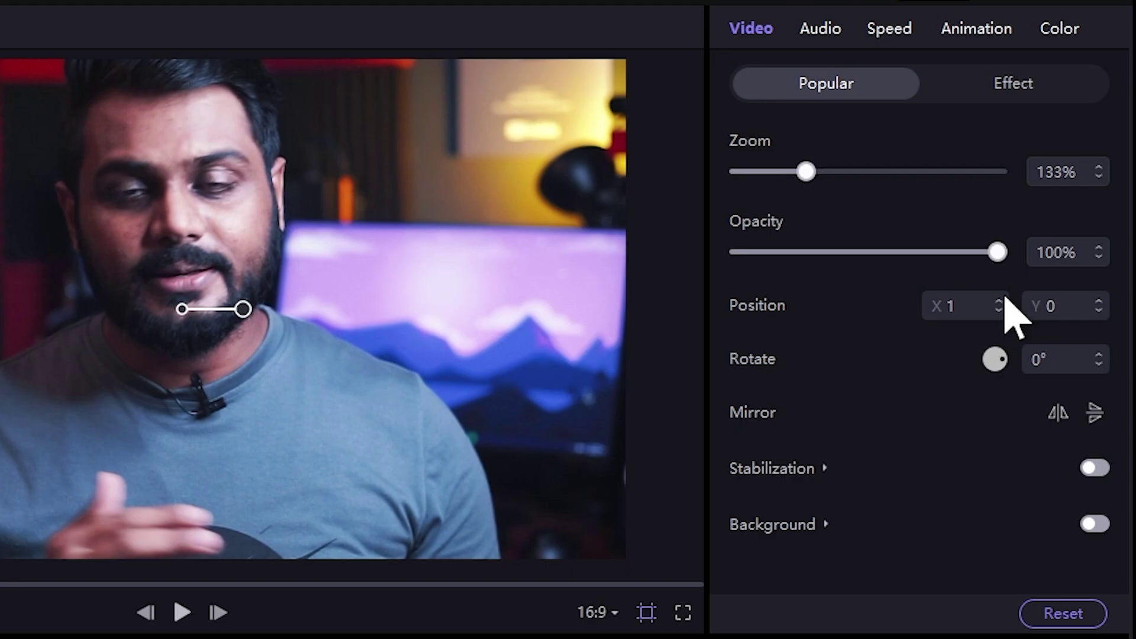
mouse_move(1006, 361)
left_mouse_down()
mouse_move(989, 361)
mouse_move(988, 375)
mouse_move(1003, 358)
left_mouse_up()
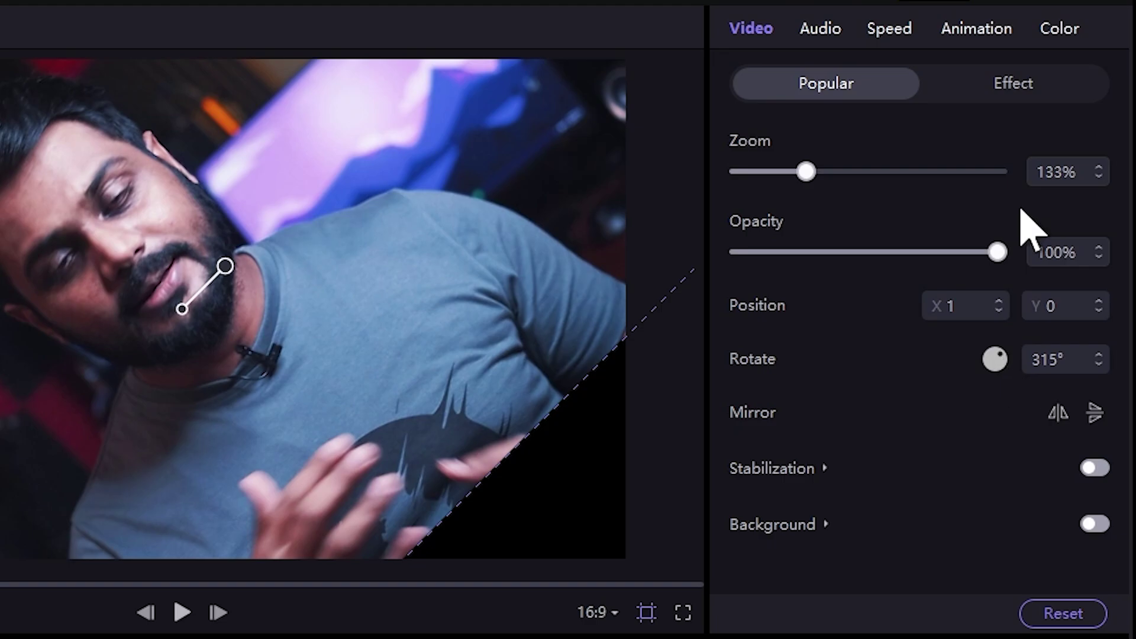
left_click(1074, 616)
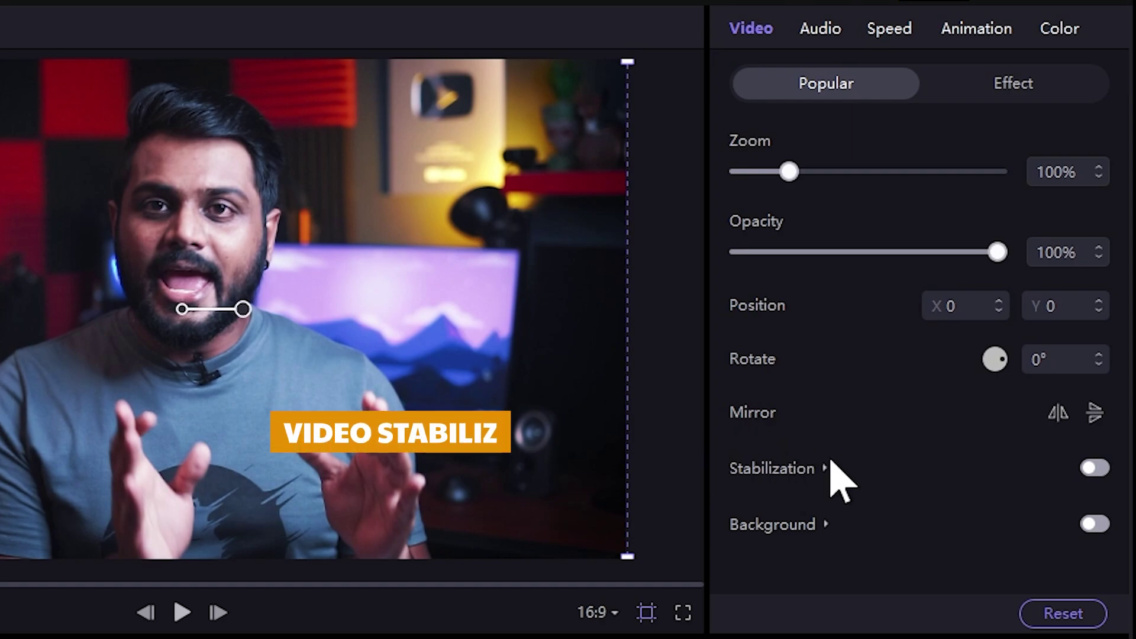
Step: Try stabilization on the selected clip and switch it off again
left_click(1094, 467)
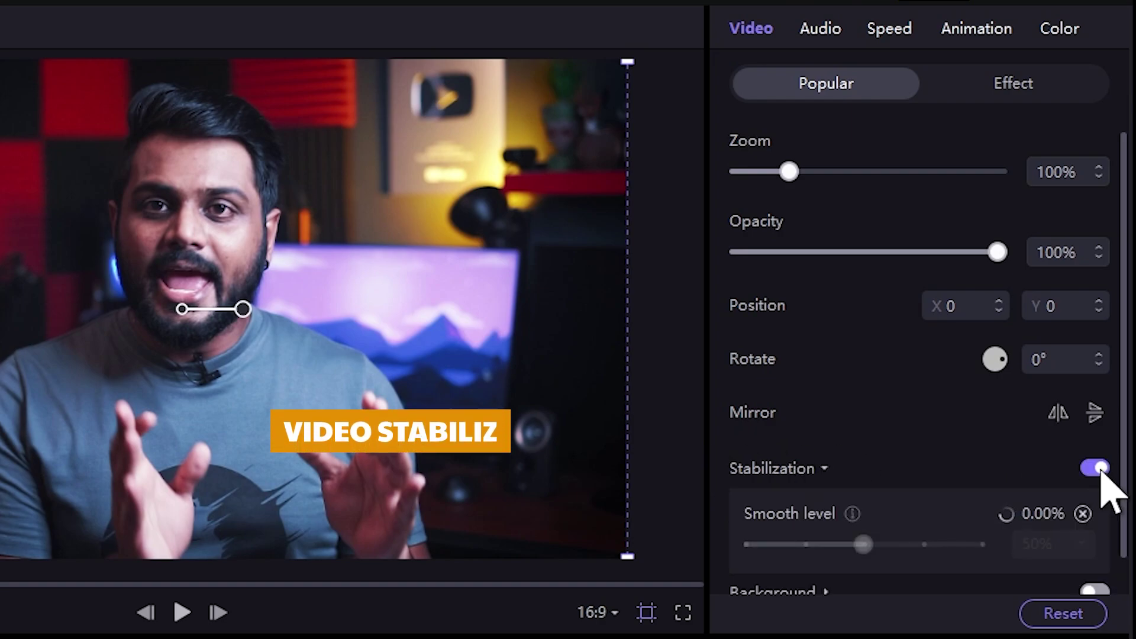
scroll(942, 562, "down", 1)
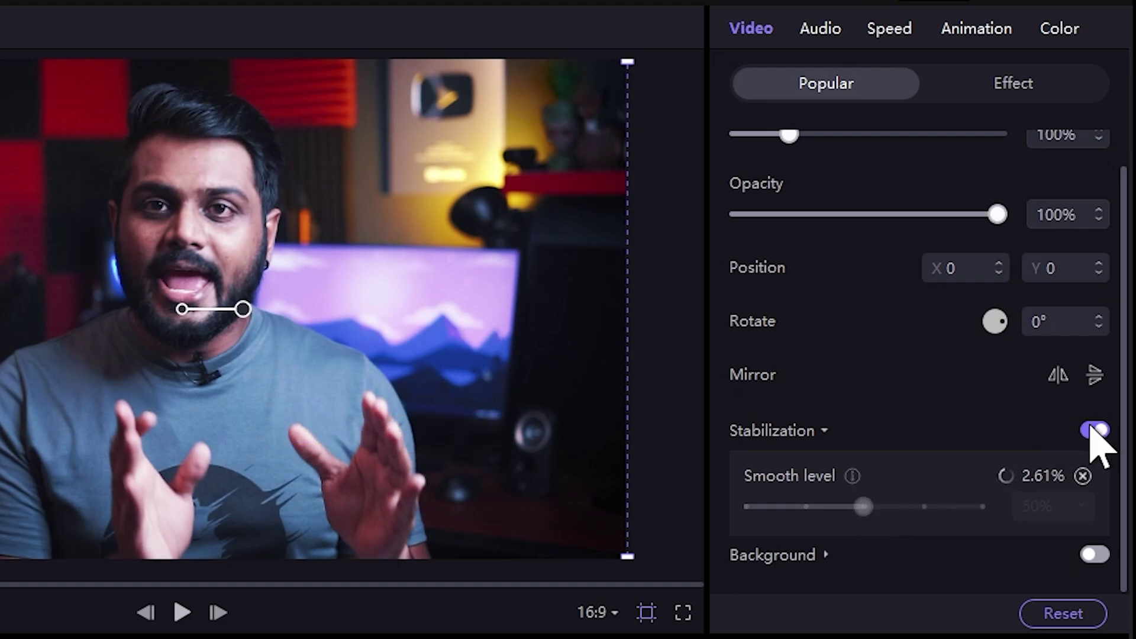
left_click(1093, 430)
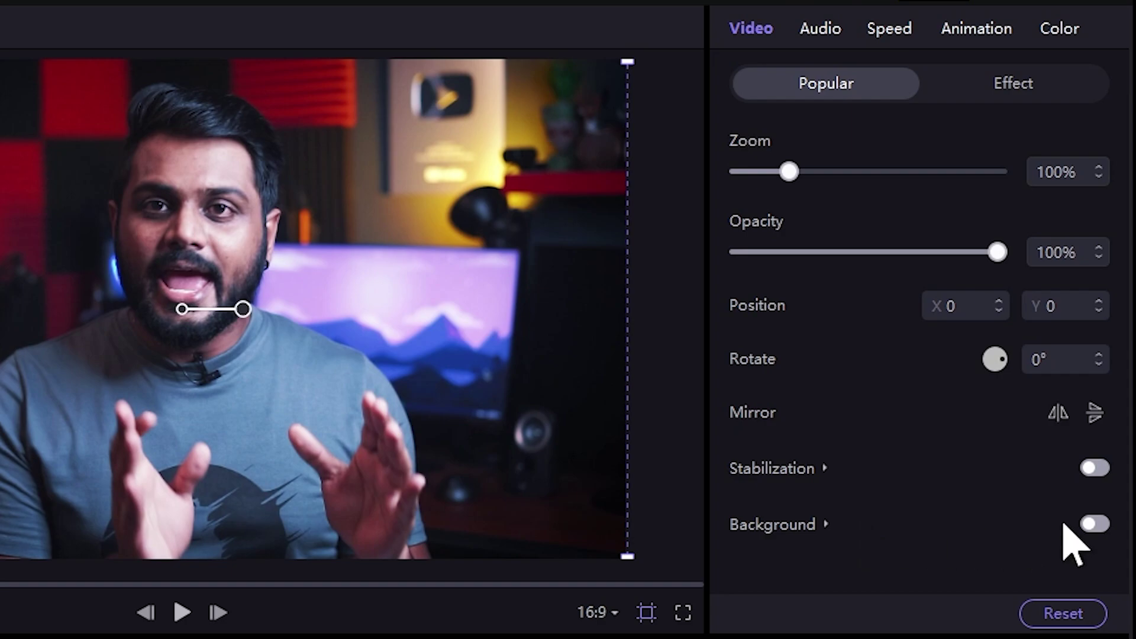
Step: Turn on the clip's background setting and try a background type other than Color
left_click(1093, 524)
scroll(982, 565, "down", 3)
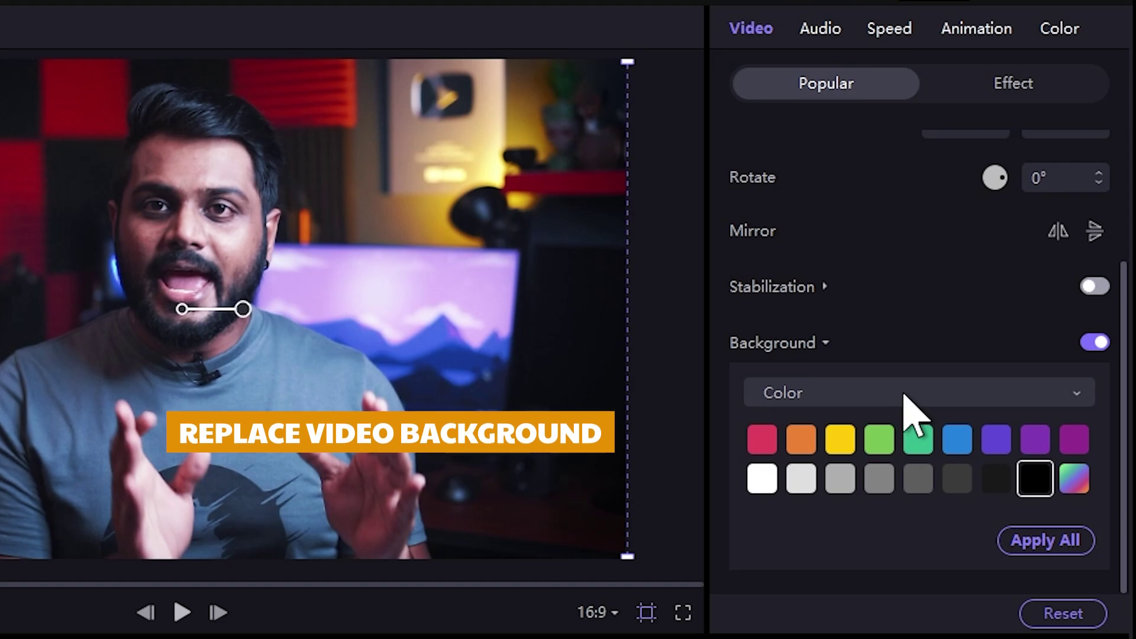
left_click(900, 395)
left_click(865, 442)
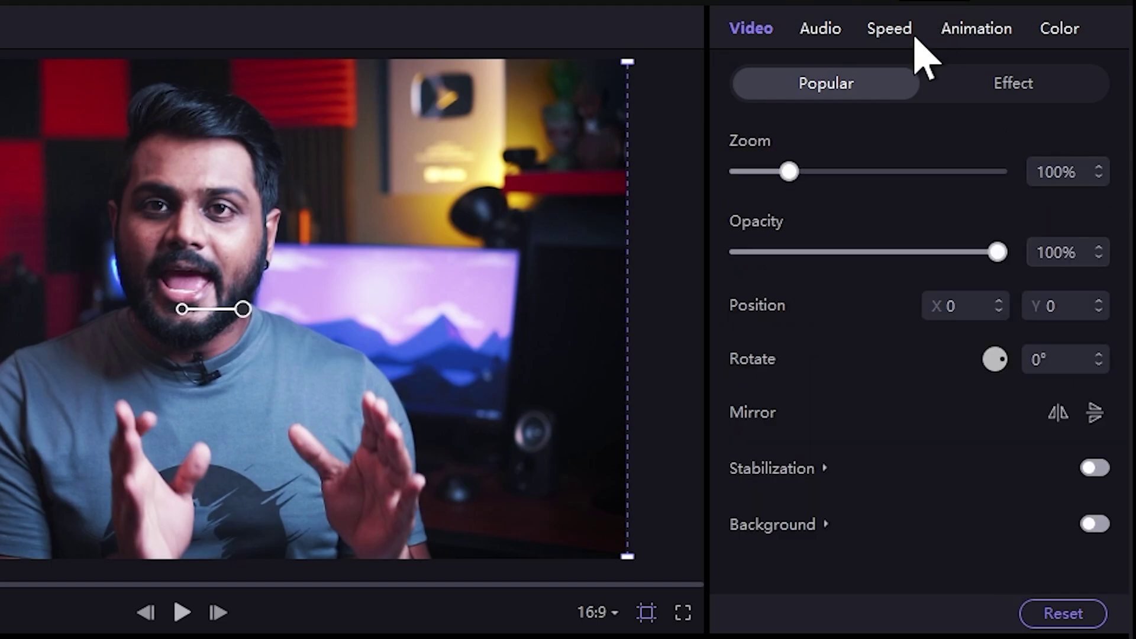
Step: Review the clip's volume, fade and voice effect settings, its uniform speed settings and the In animation presets
left_click(822, 48)
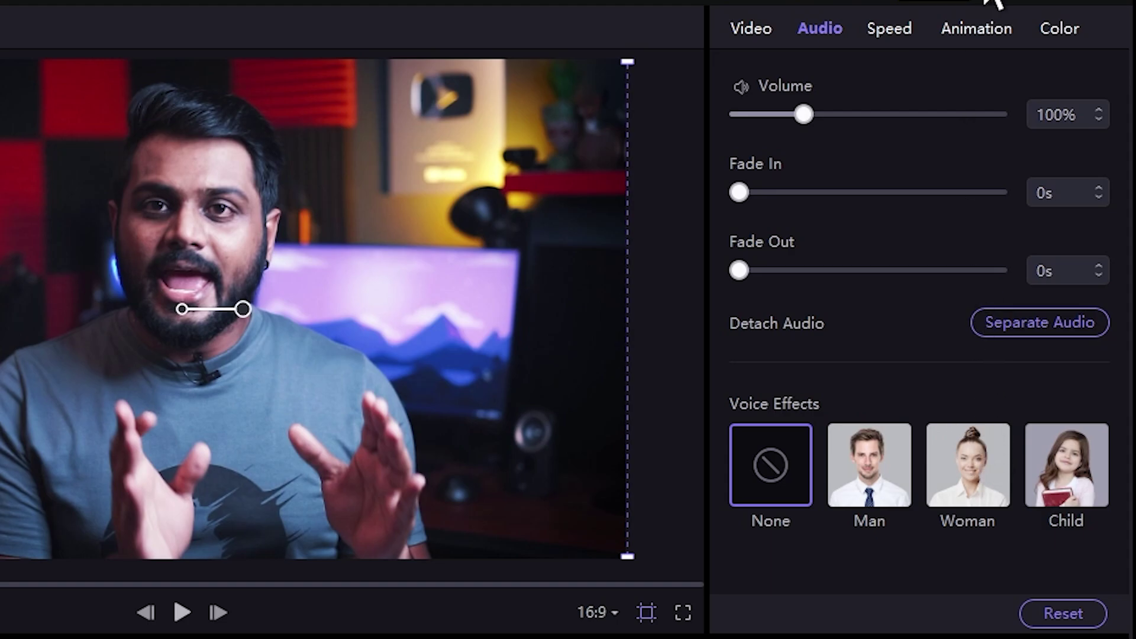
left_click(903, 35)
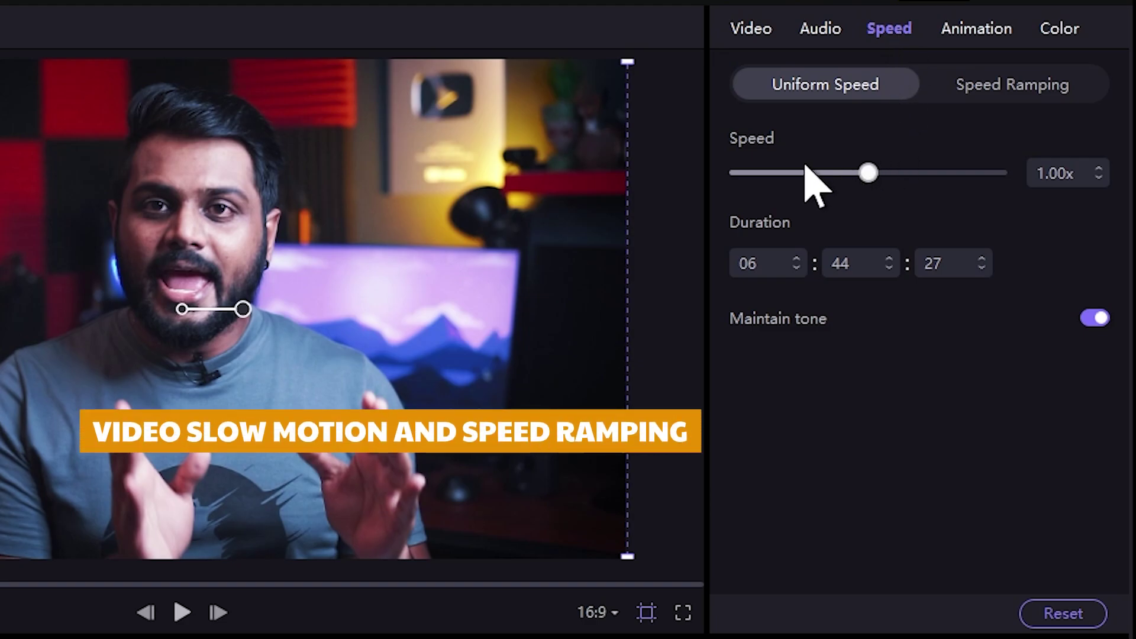
left_click(973, 32)
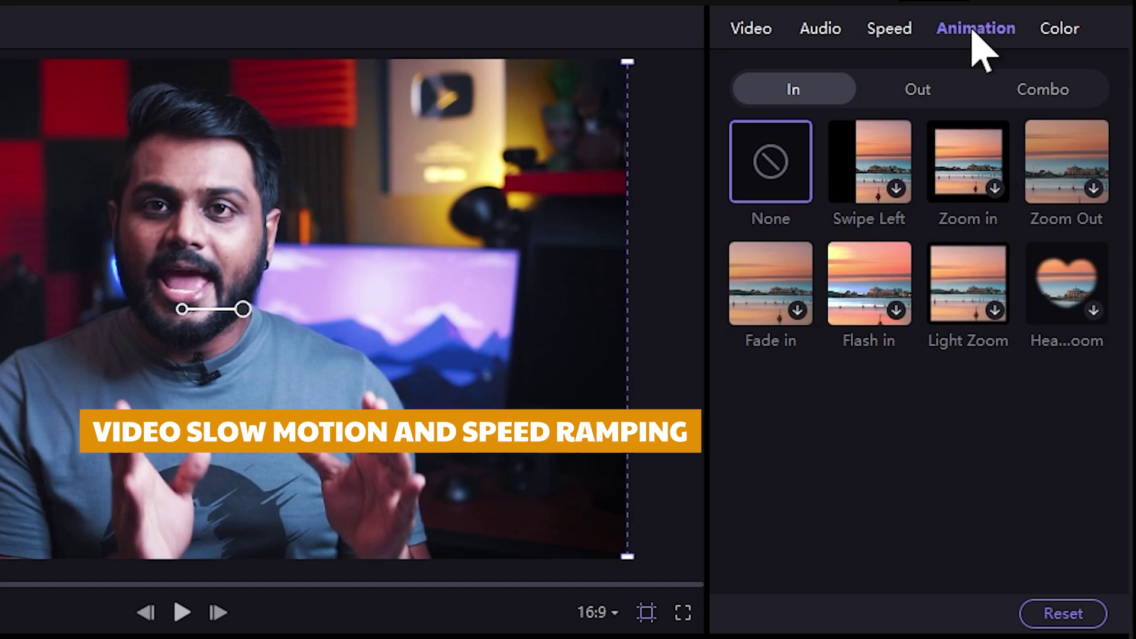
Step: Try colour adjustments on the clip with brightness at 28%, contrast at 49% and a changed saturation
left_click(1060, 33)
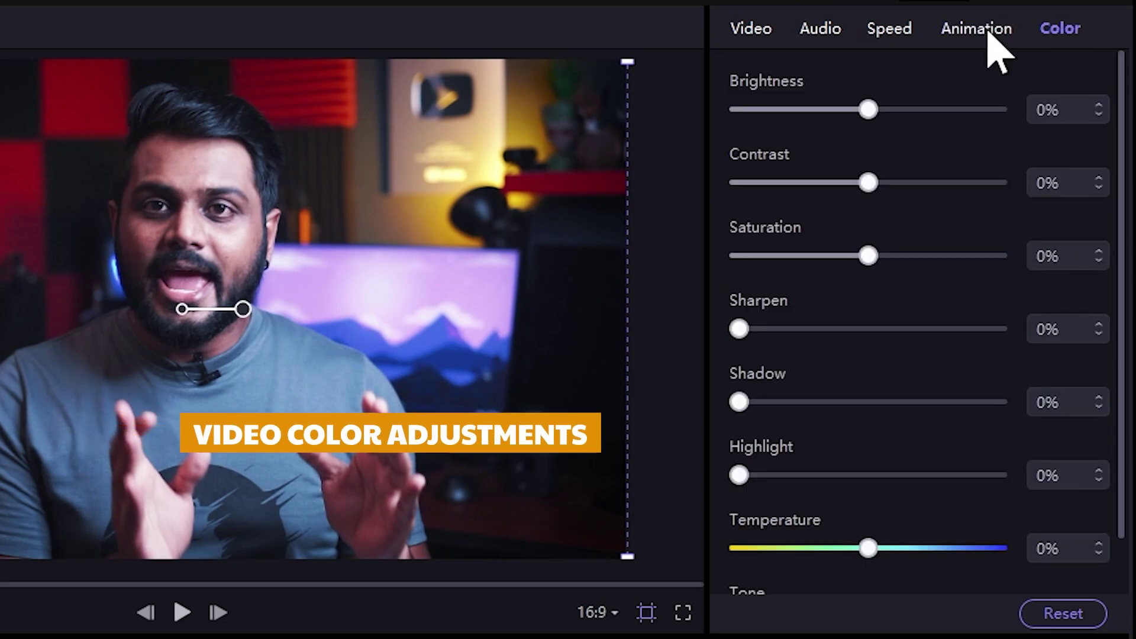
left_click_drag(870, 109, 905, 109)
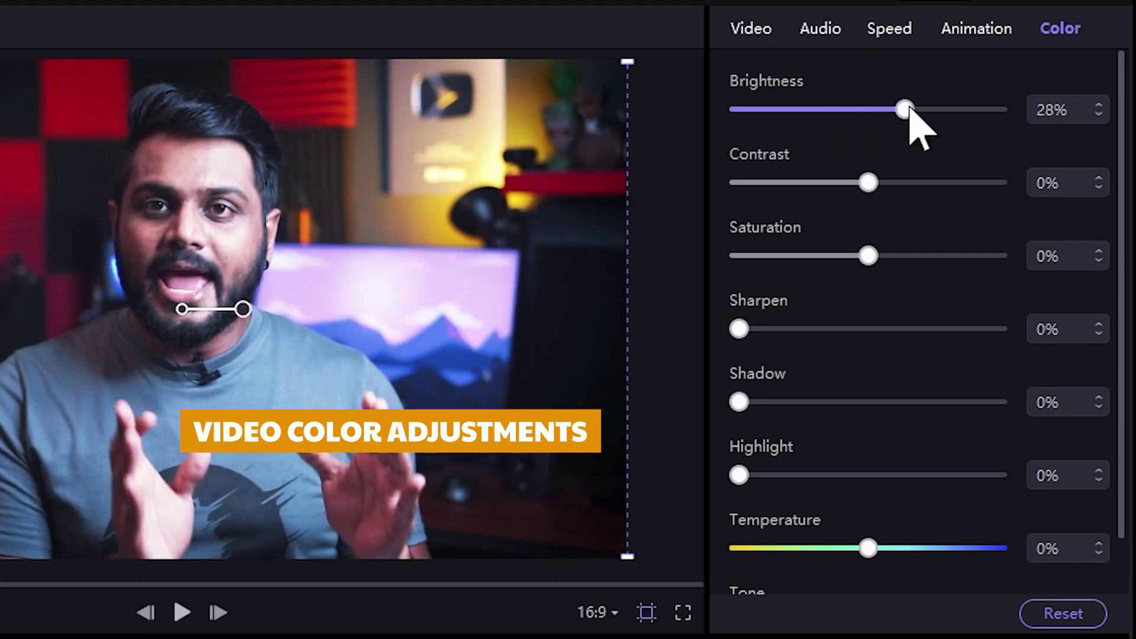
left_click_drag(868, 183, 926, 183)
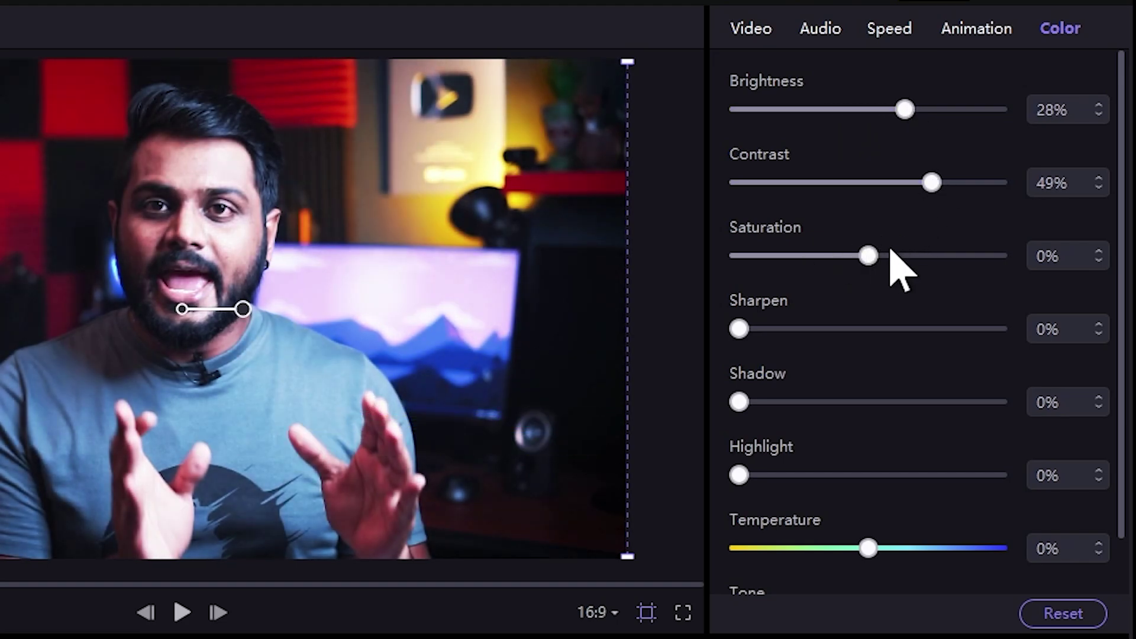
mouse_move(855, 253)
left_mouse_down()
mouse_move(921, 254)
mouse_move(876, 254)
left_mouse_up()
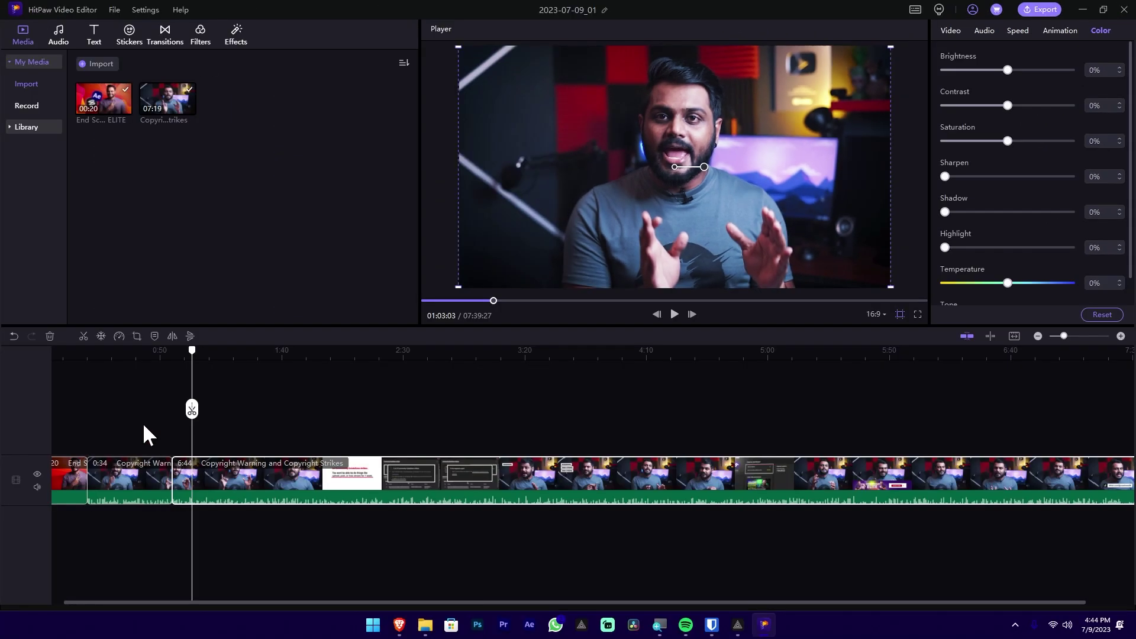
Step: Place the playhead at 00:20:02, where the End Screen CLK ELITE clip meets the Copyright Warning and Copyright Strikes clip
scroll(132, 422, "up", 2)
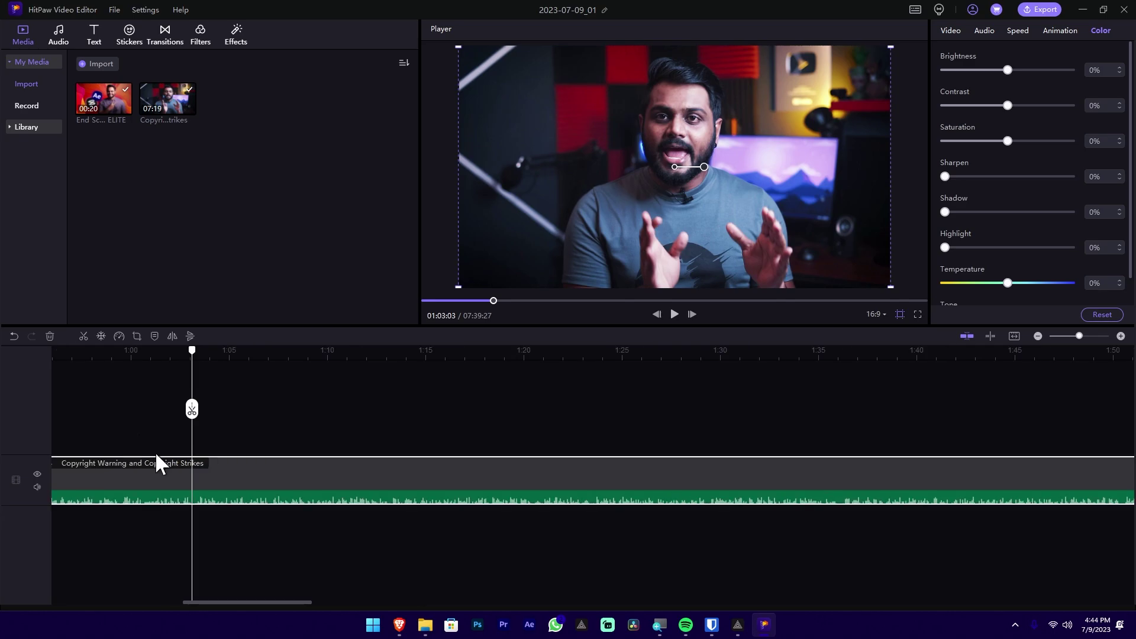
left_click(249, 601)
left_click_drag(264, 598, 76, 626)
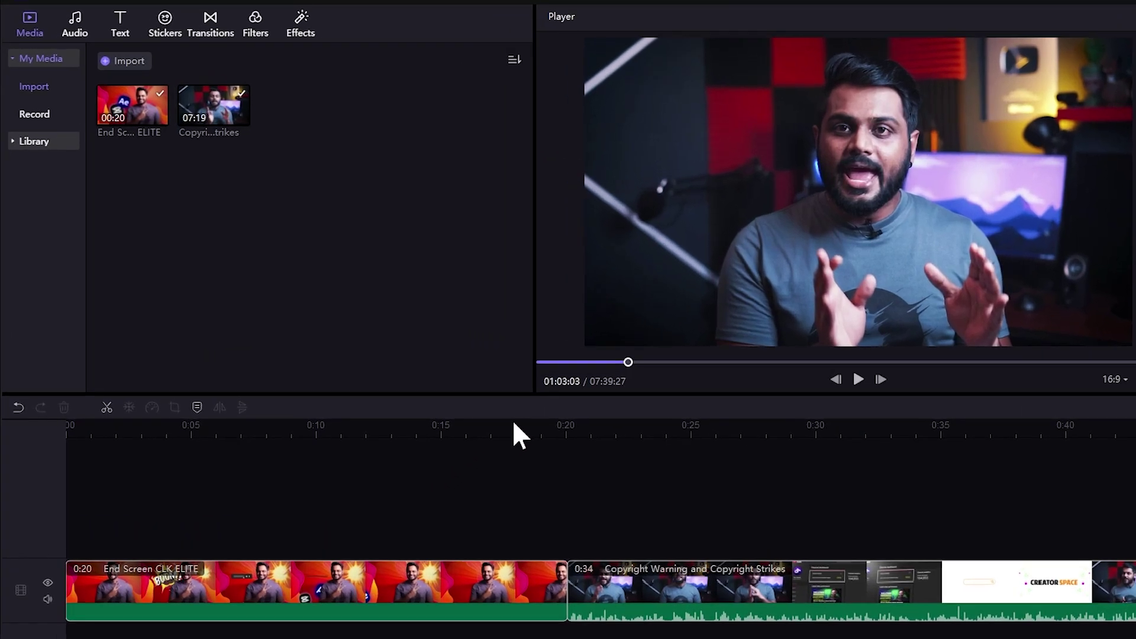
left_click(417, 353)
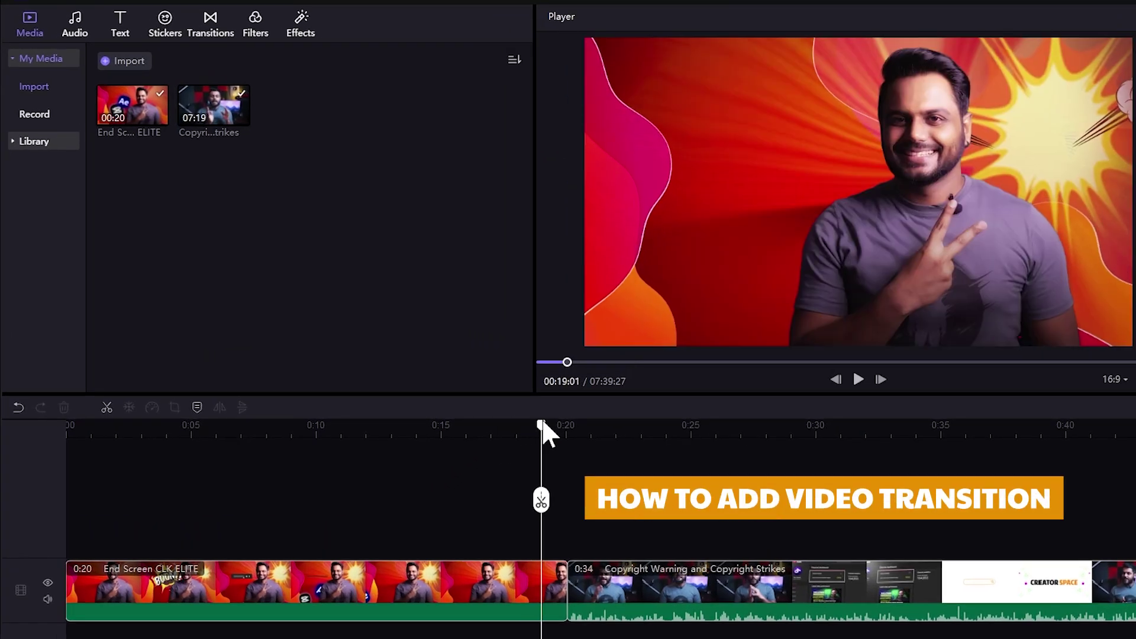
left_click_drag(542, 425, 567, 460)
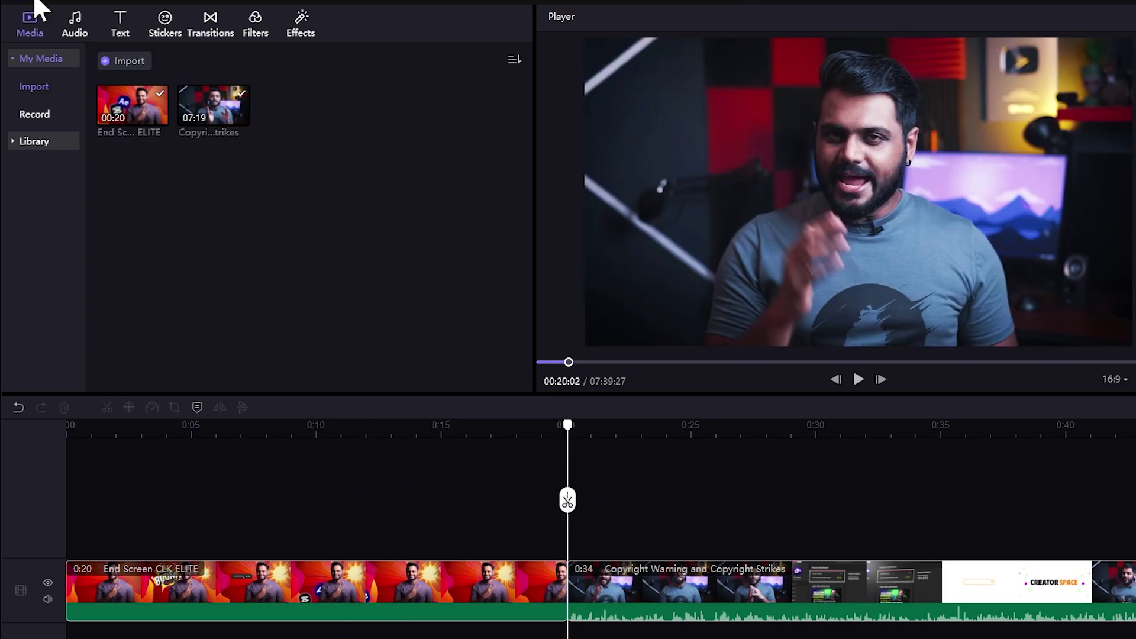
Step: Preview the Flash White, Wipe Left, Wipe Down, Blurry Roll → and Blurry Roll ↓ transitions
left_click(212, 29)
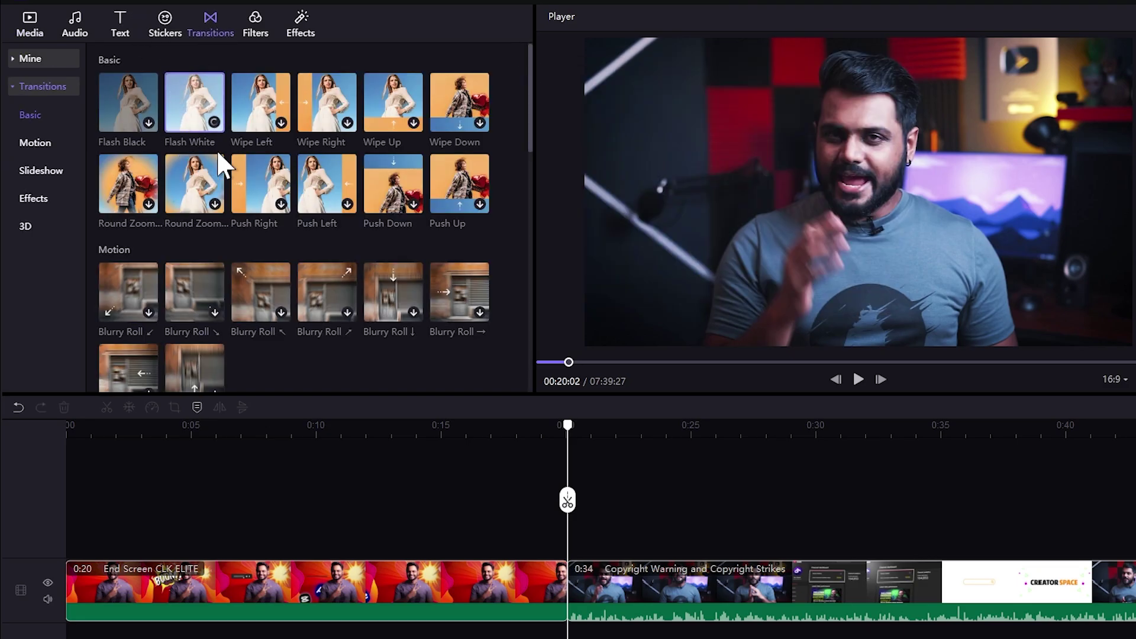
left_click(206, 126)
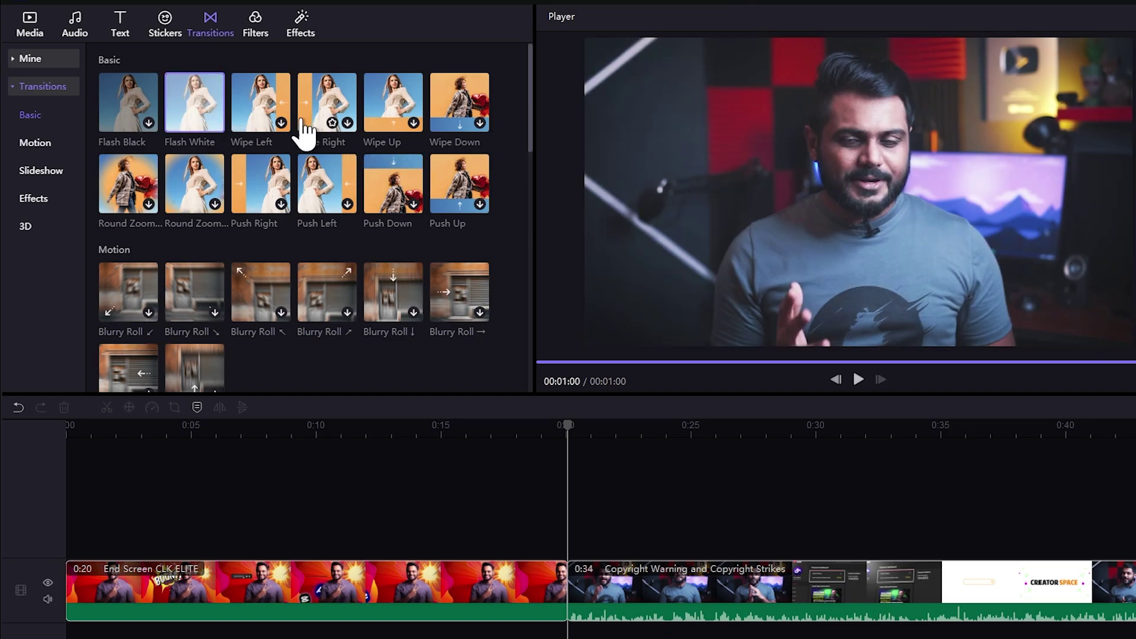
left_click(266, 119)
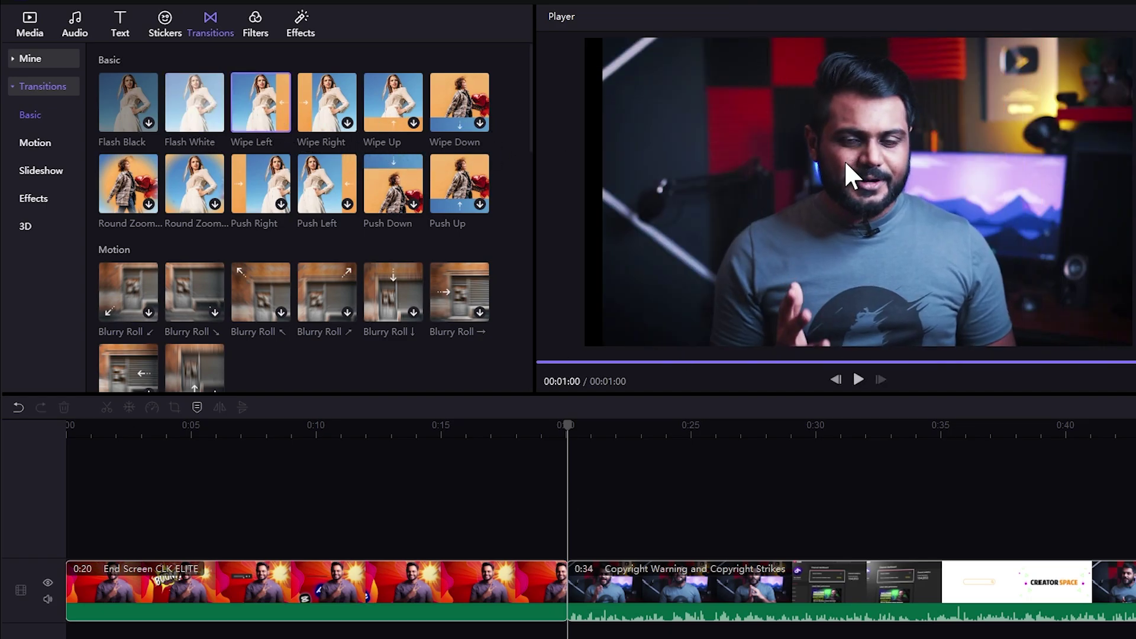
left_click(476, 118)
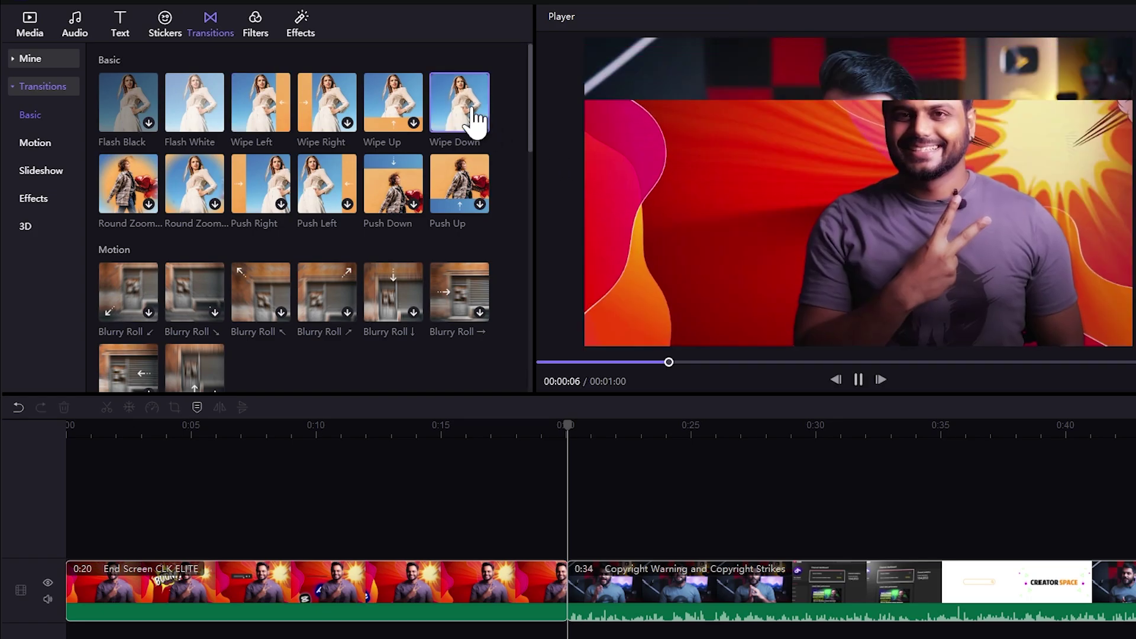
left_click(465, 299)
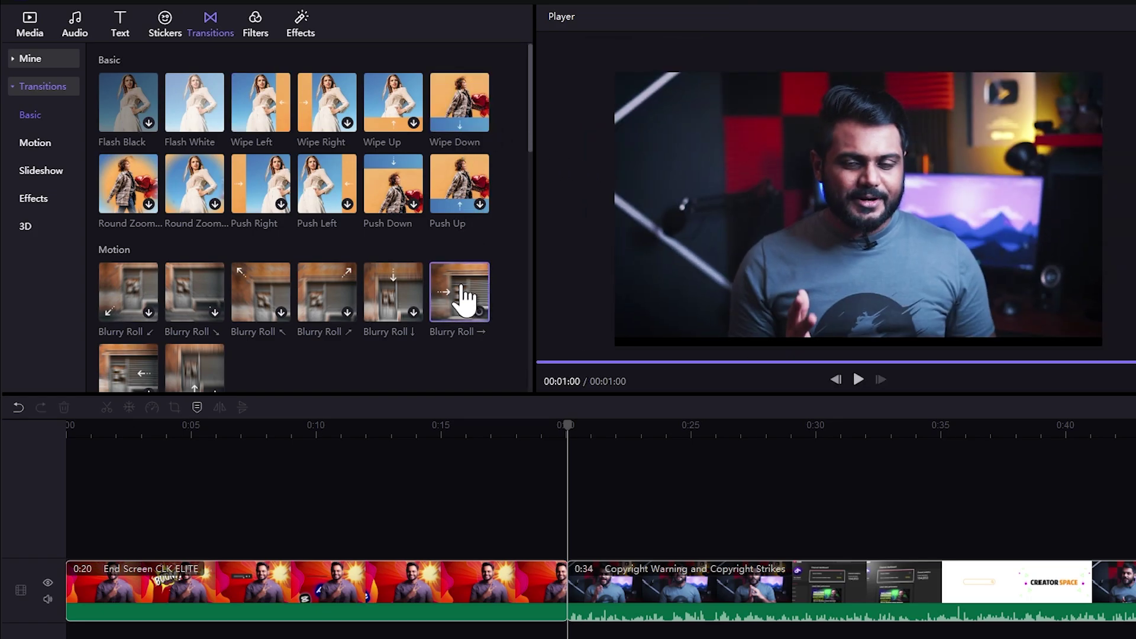
left_click(399, 293)
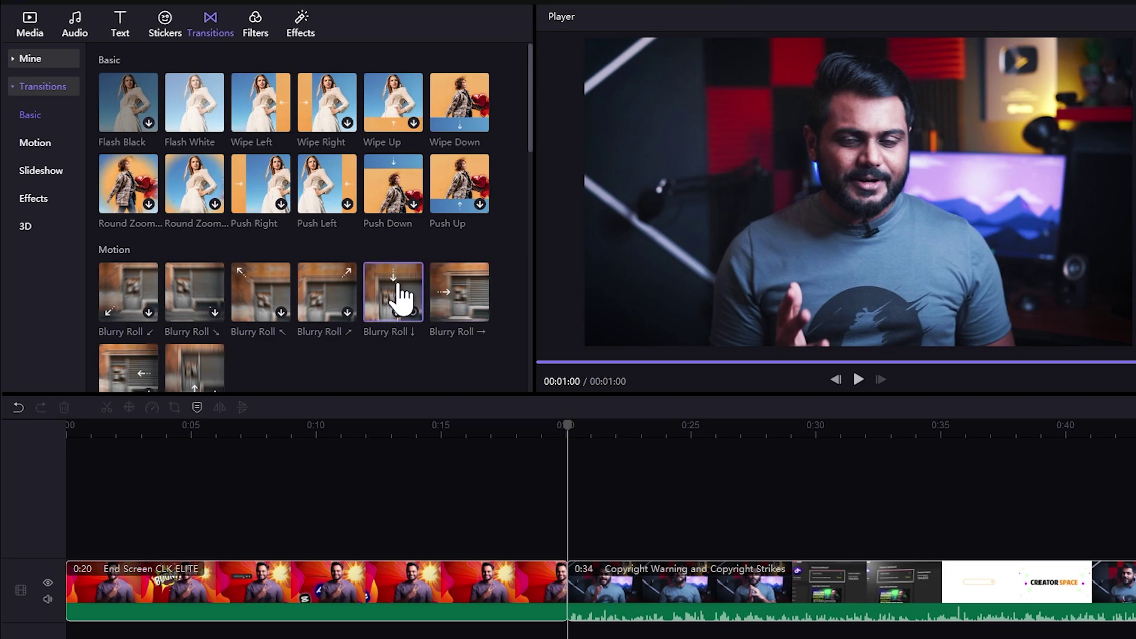
Step: Add the Blurry Roll → transition between the End Screen CLK ELITE clip and the Copyright Warning and Copyright Strikes clip
left_click(473, 302)
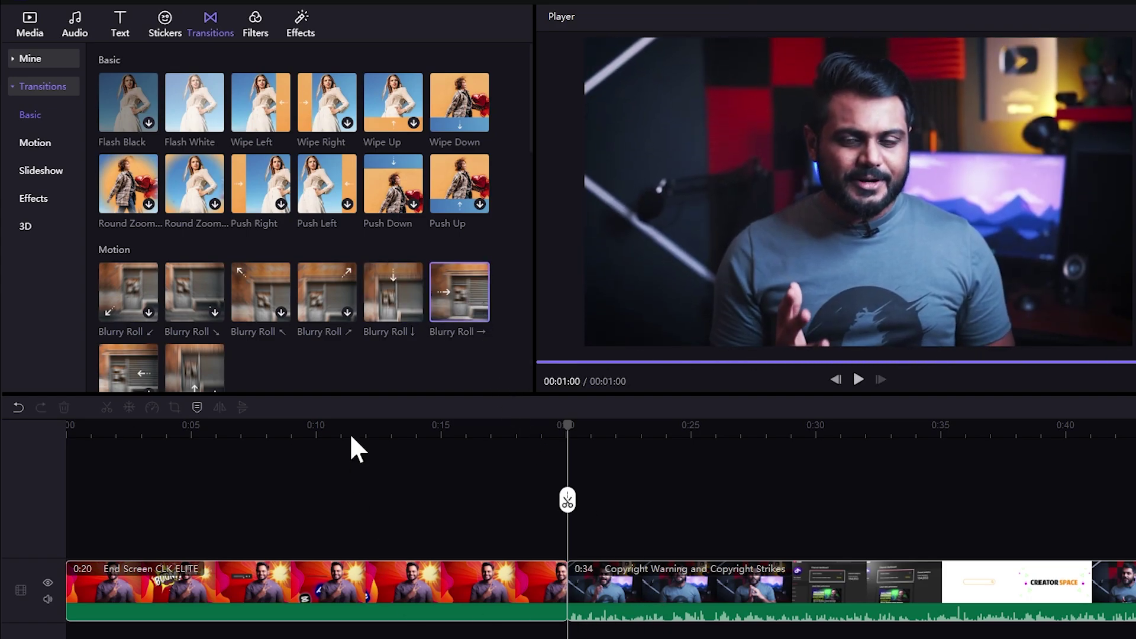
left_click_drag(447, 314, 570, 598)
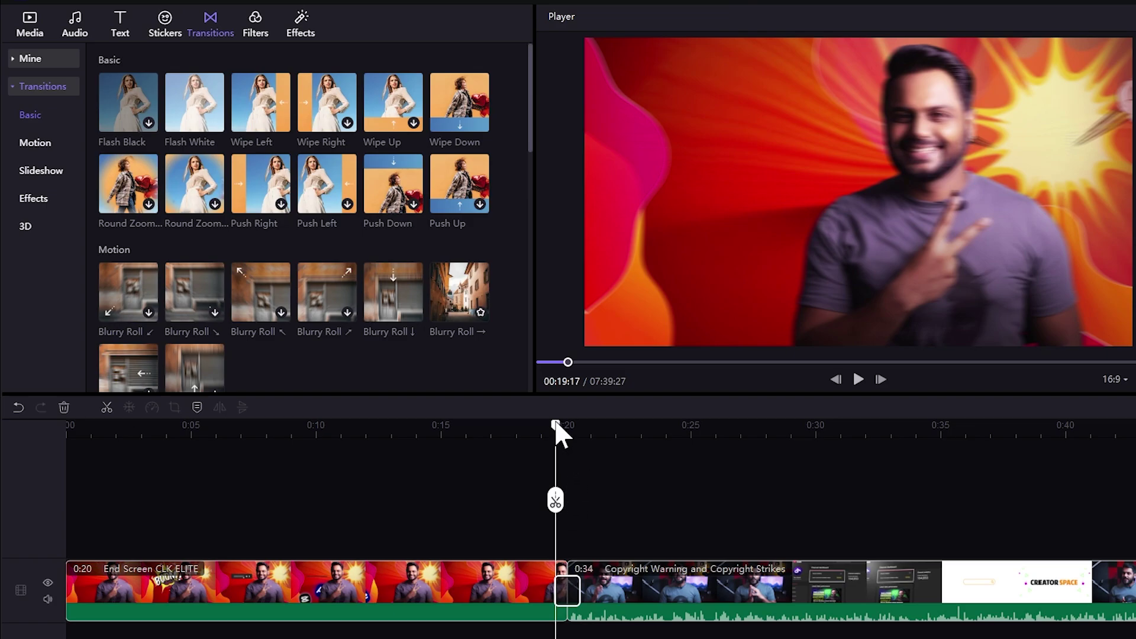
Step: Play back the Blurry Roll → transition between the two clips and park the playhead at 00:21:10
key("space")
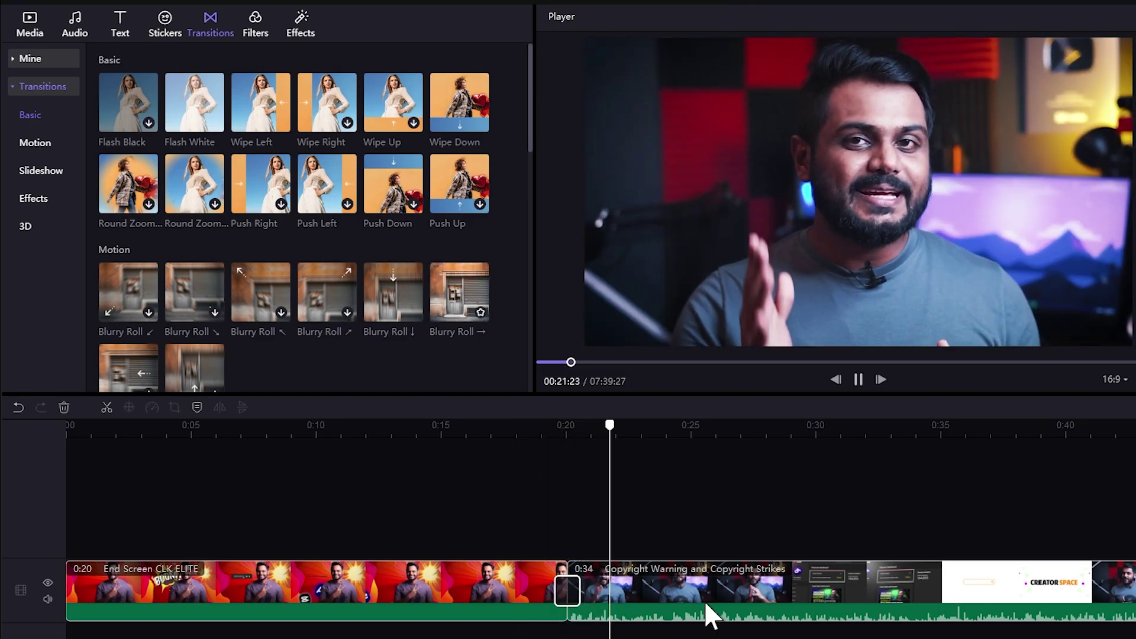
left_click(599, 500)
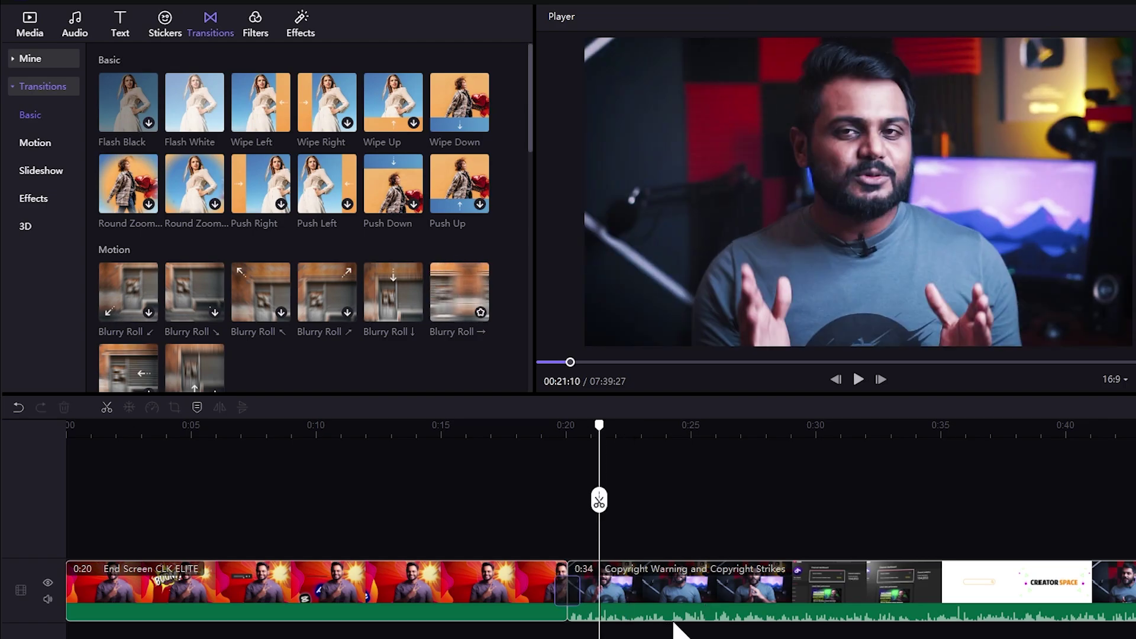
Step: Detach the audio from the 0:34 Copyright Warning and Copyright Strikes clip and select the separated audio clip
left_click(666, 586)
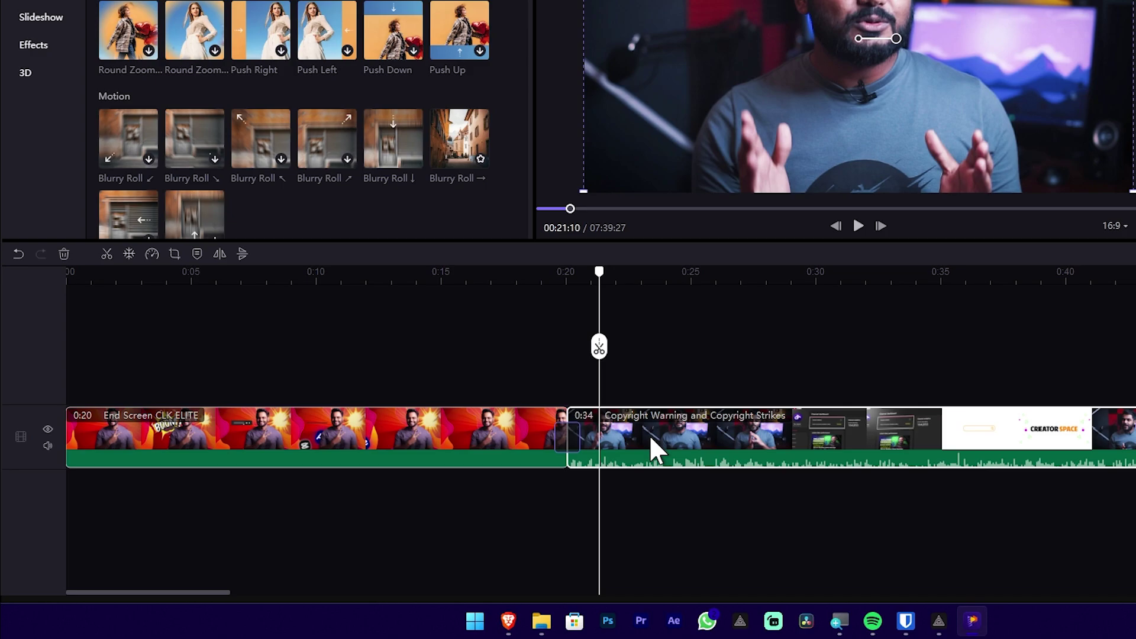
right_click(651, 592)
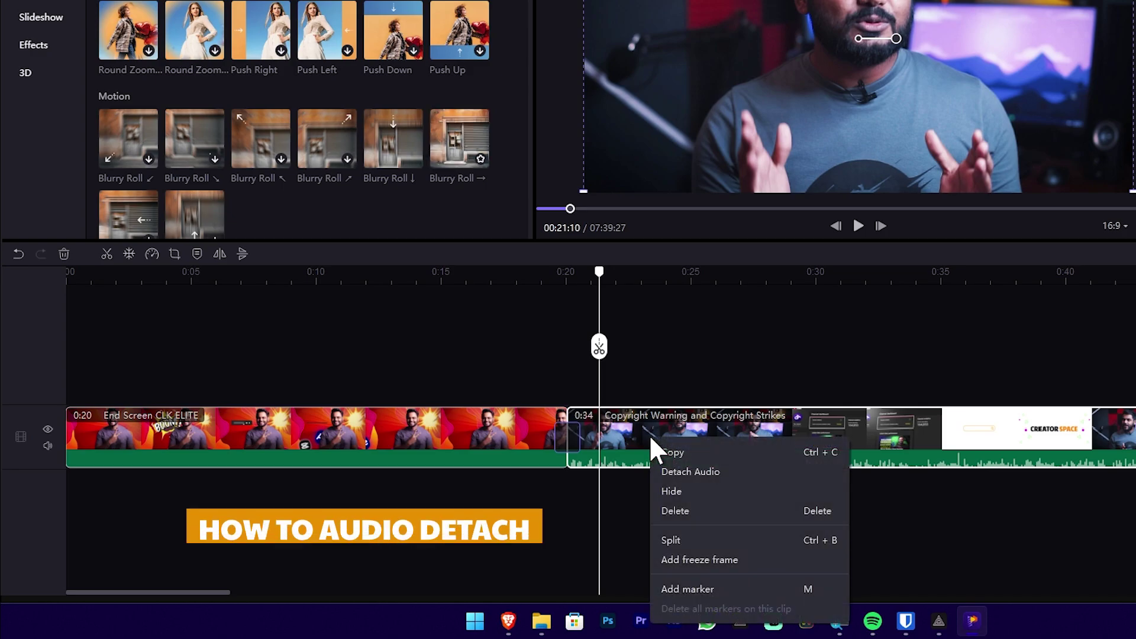
left_click(720, 471)
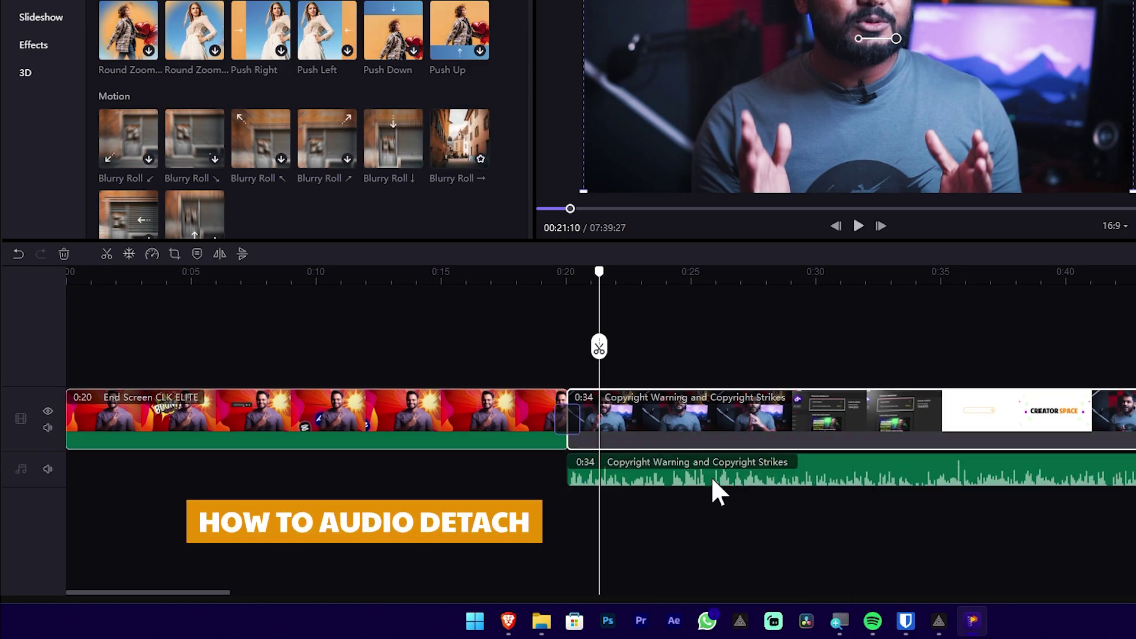
left_click(710, 479)
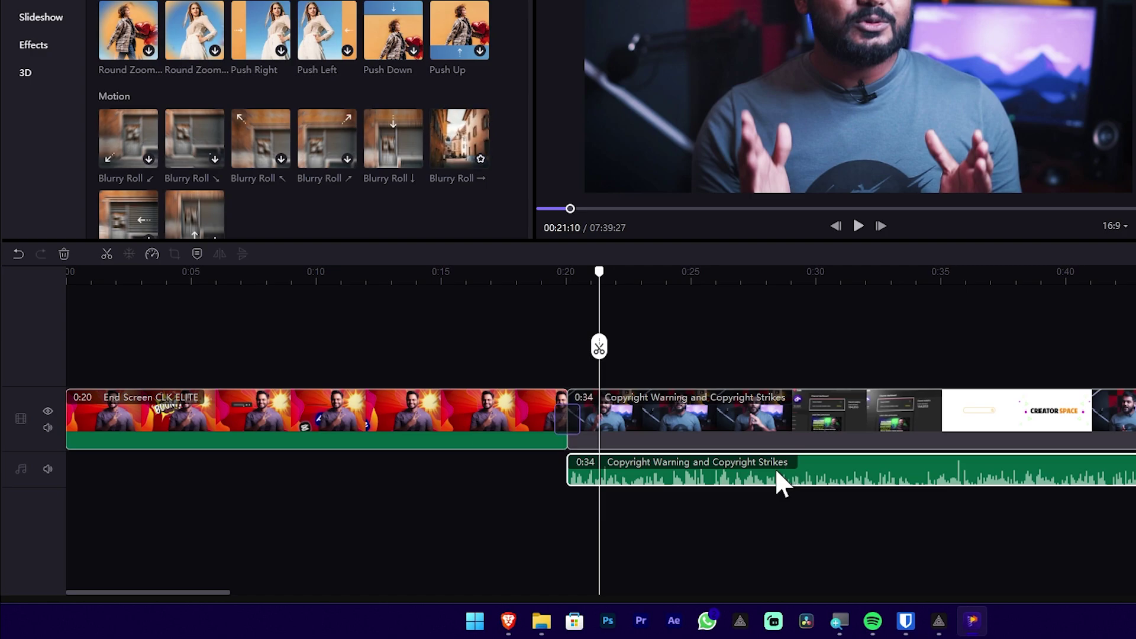
Step: Open the export settings for the edited project
scroll(780, 482, "down", 5)
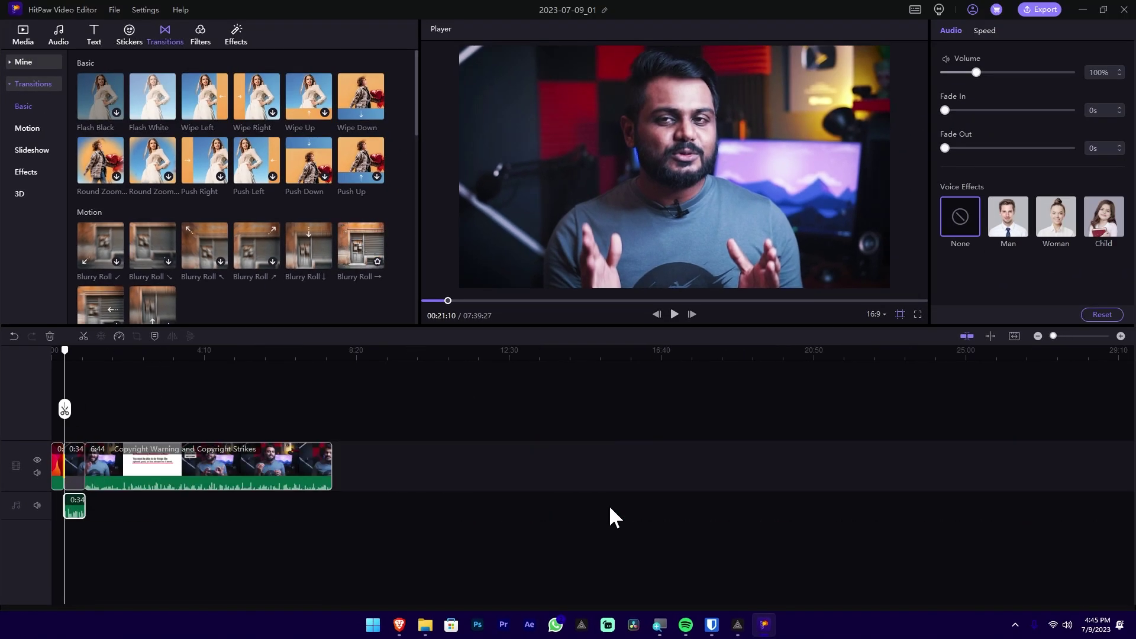
scroll(615, 518, "up", 2)
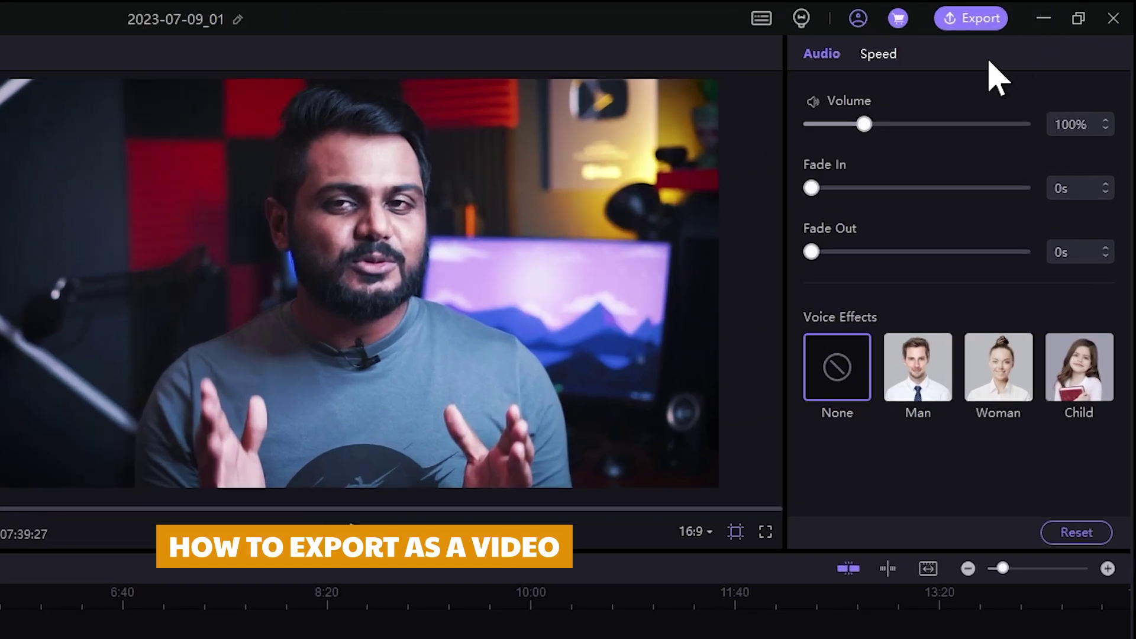
left_click(985, 21)
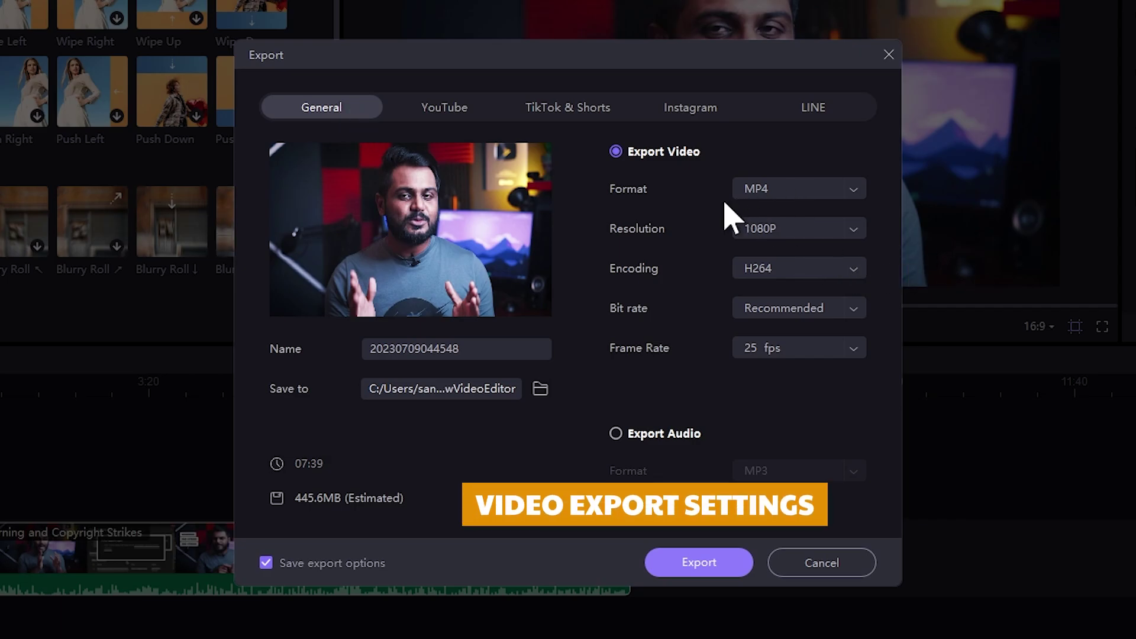
Step: Examine the export format, resolution, encoding and bit rate choices, selecting Recommended for the bit rate
left_click(828, 189)
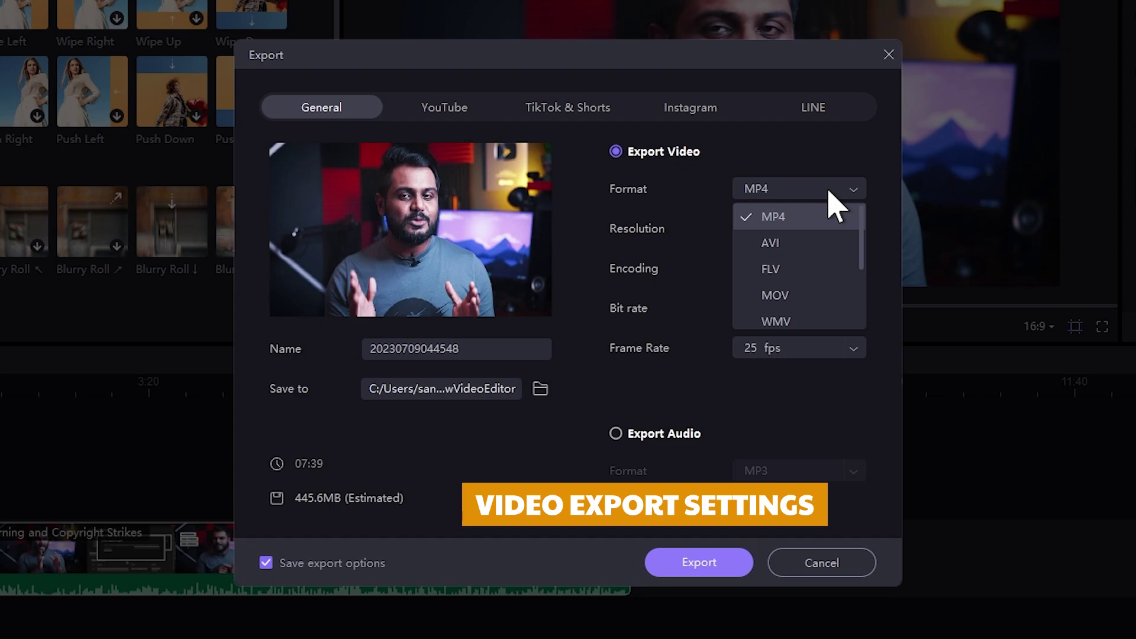
left_click(689, 231)
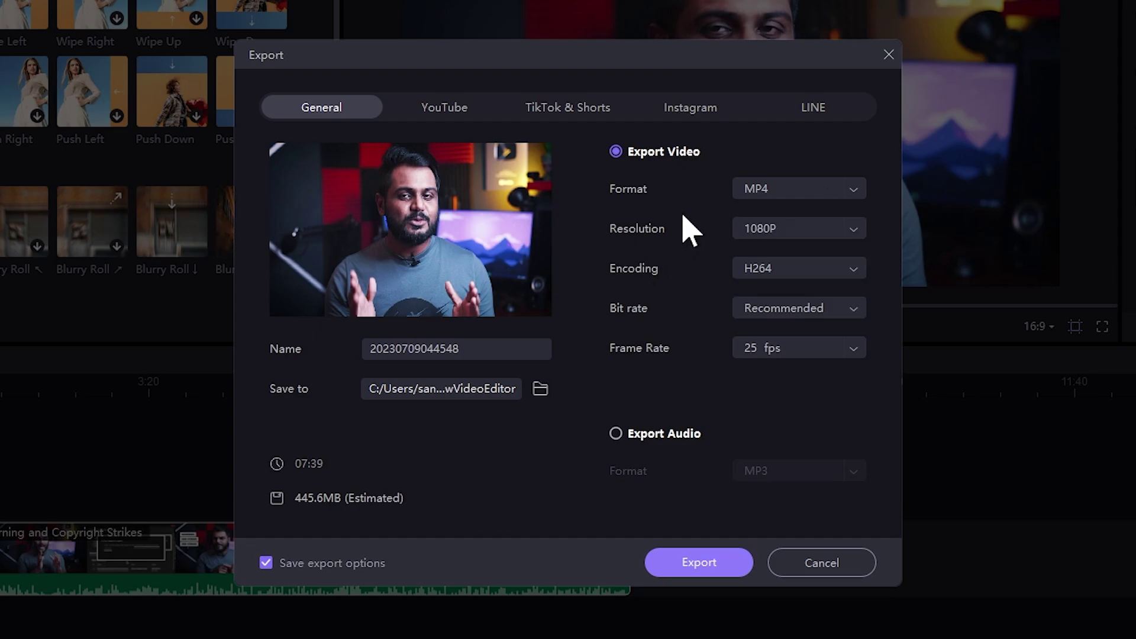
left_click(855, 231)
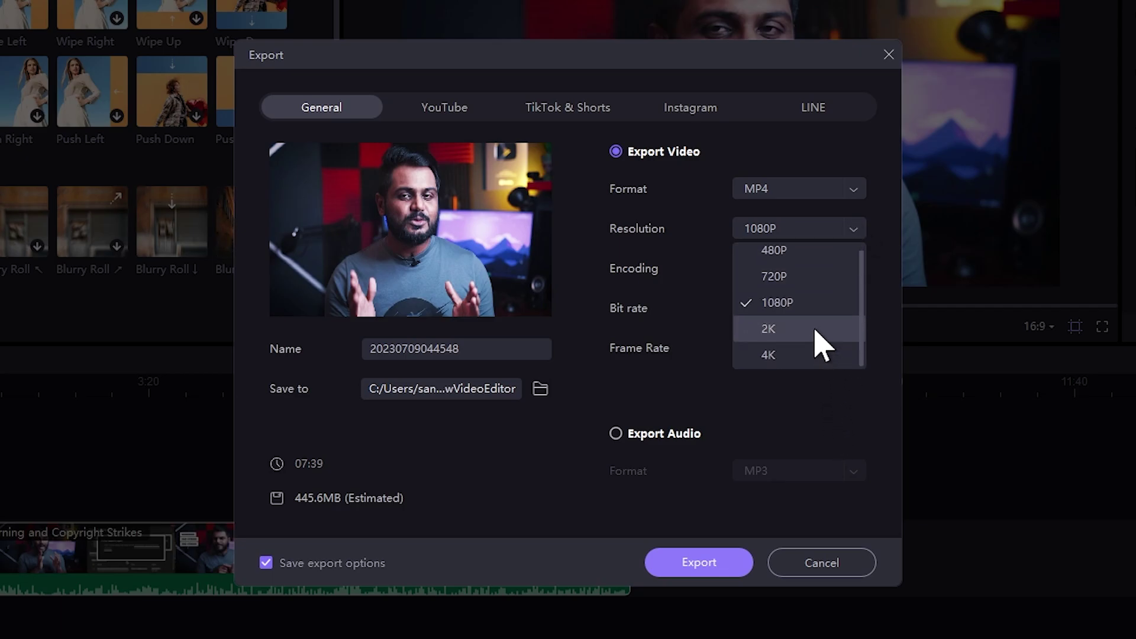
left_click(864, 150)
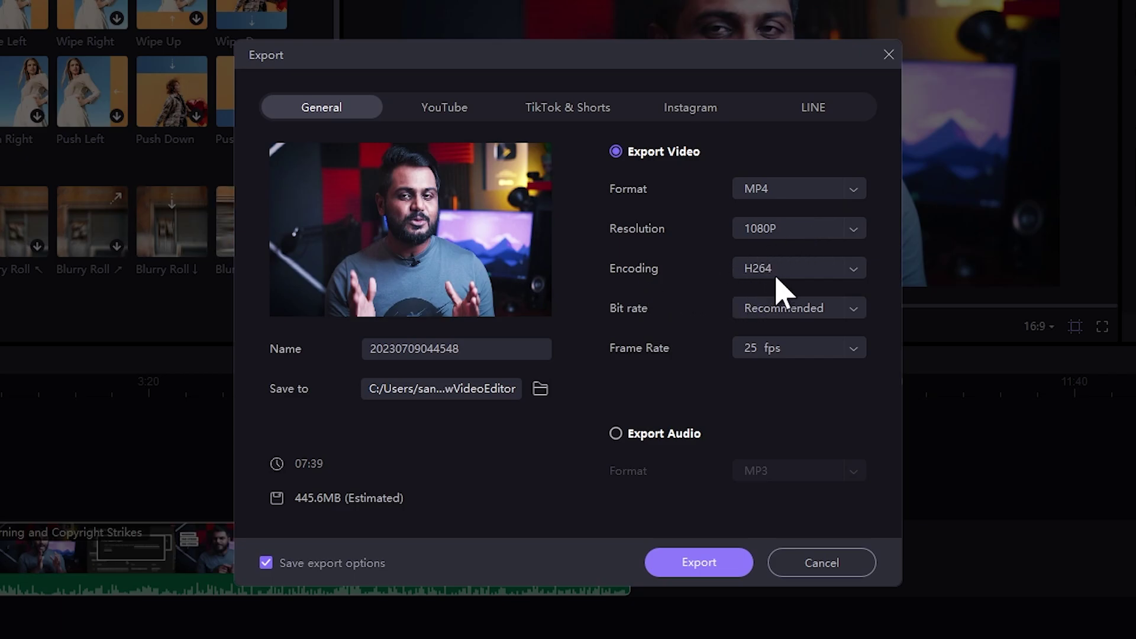
left_click(830, 280)
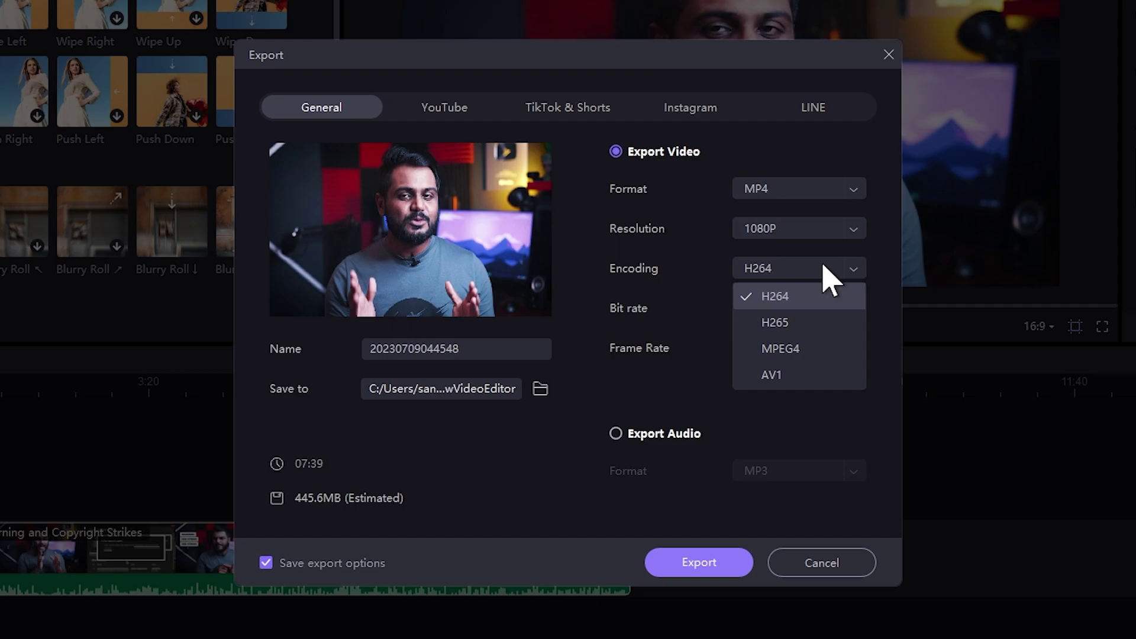
left_click(692, 327)
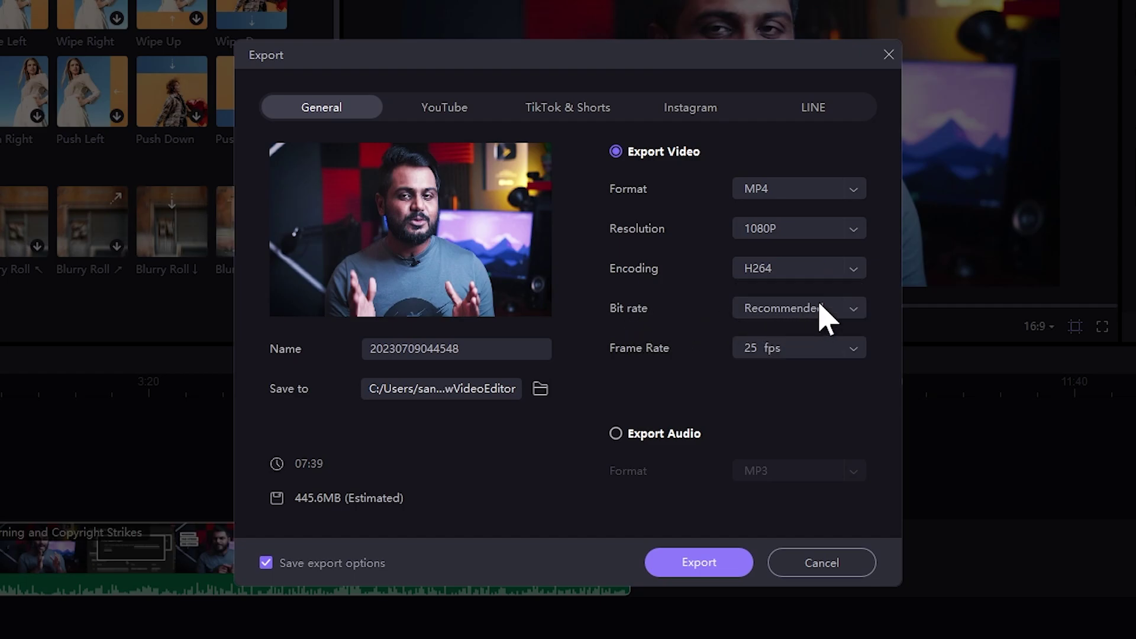
left_click(854, 309)
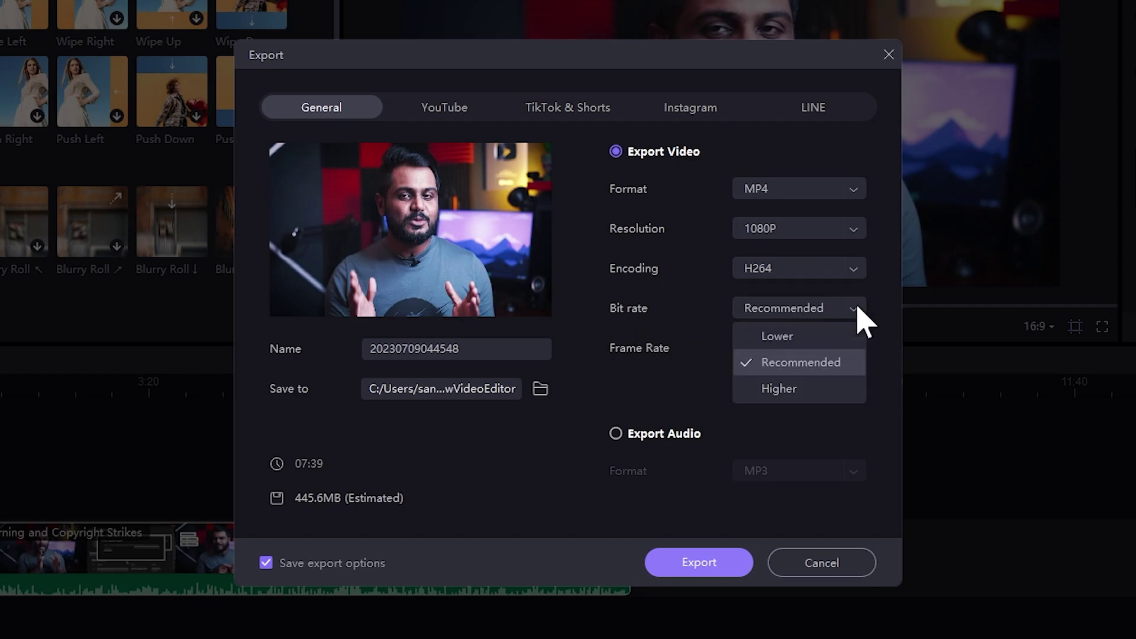
left_click(850, 362)
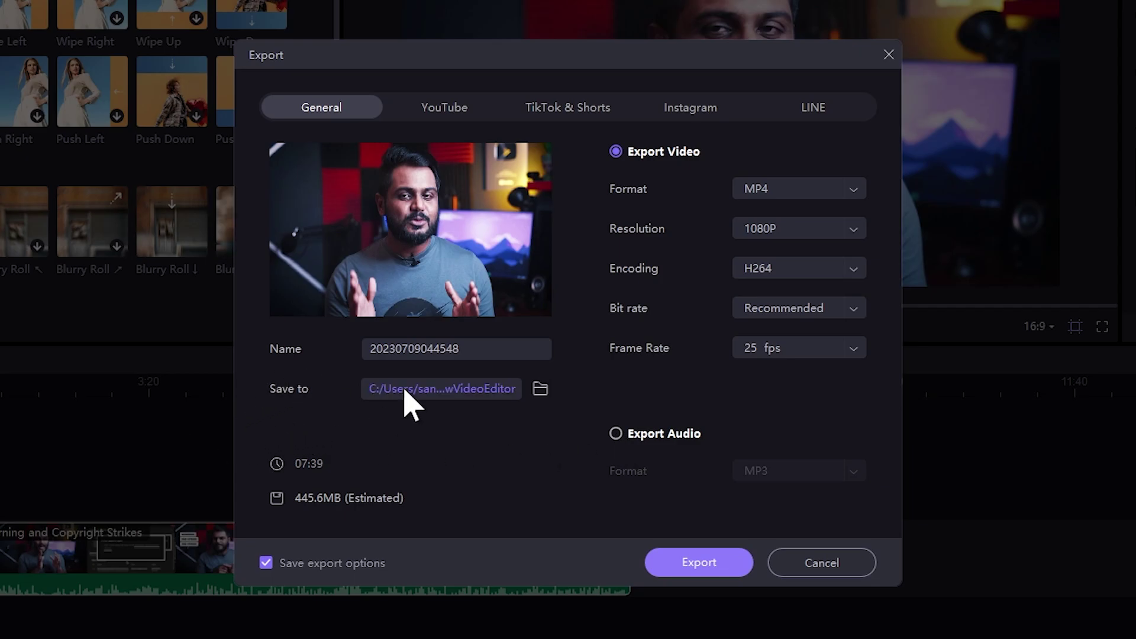
Step: Name the export file Youtube Content and start exporting it as a 1080P MP4 video
left_click(482, 350)
left_click_drag(482, 350, 299, 354)
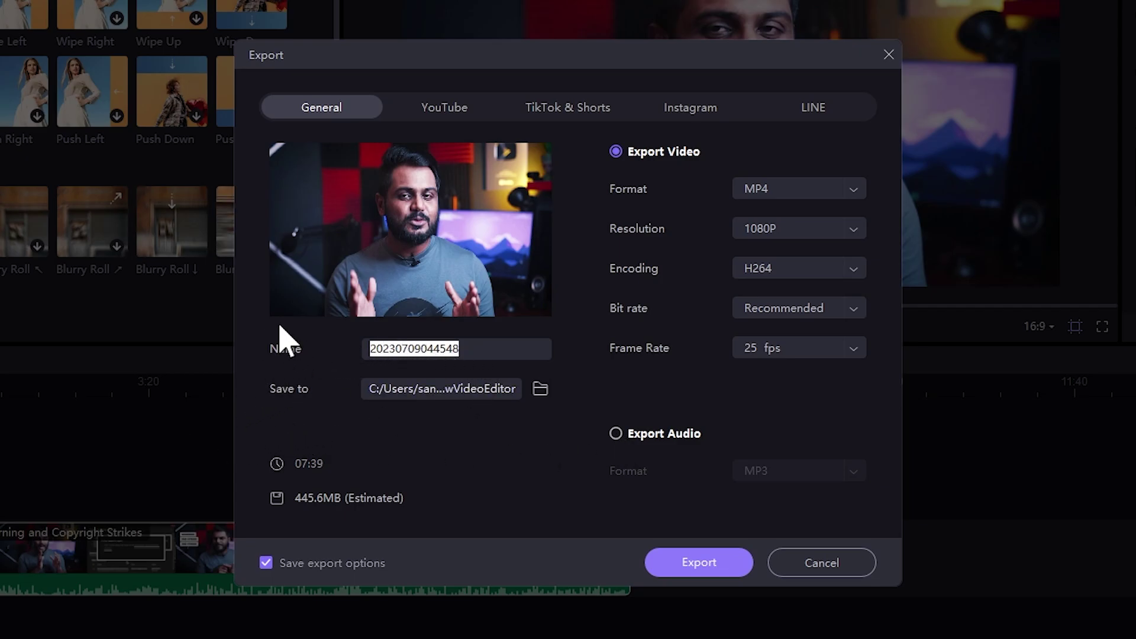
type("Youtube Content")
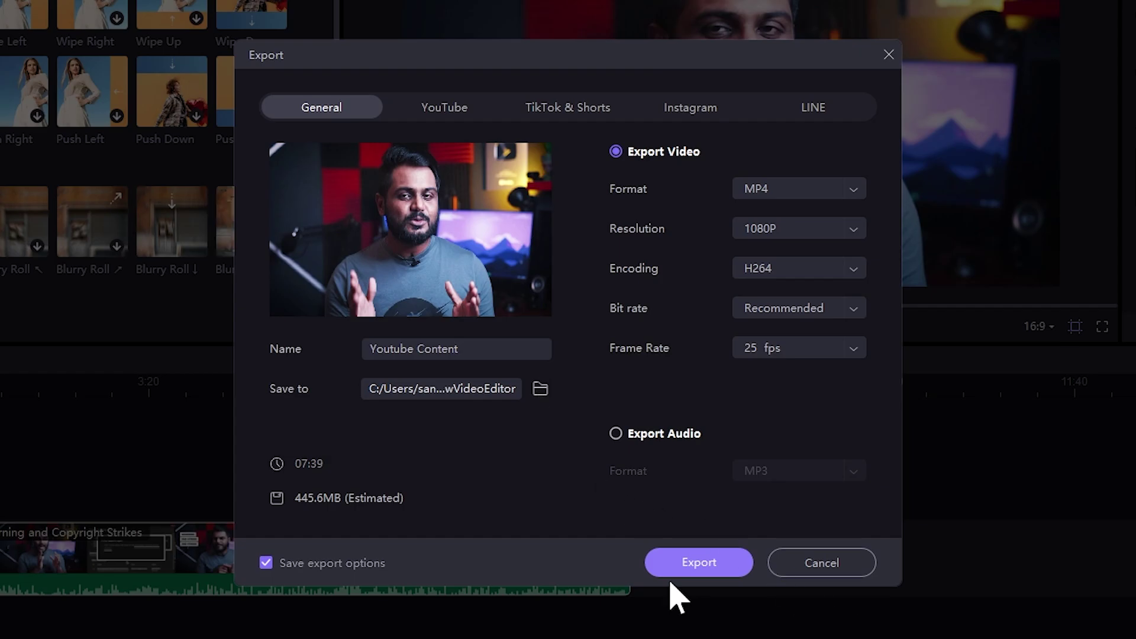
left_click(717, 566)
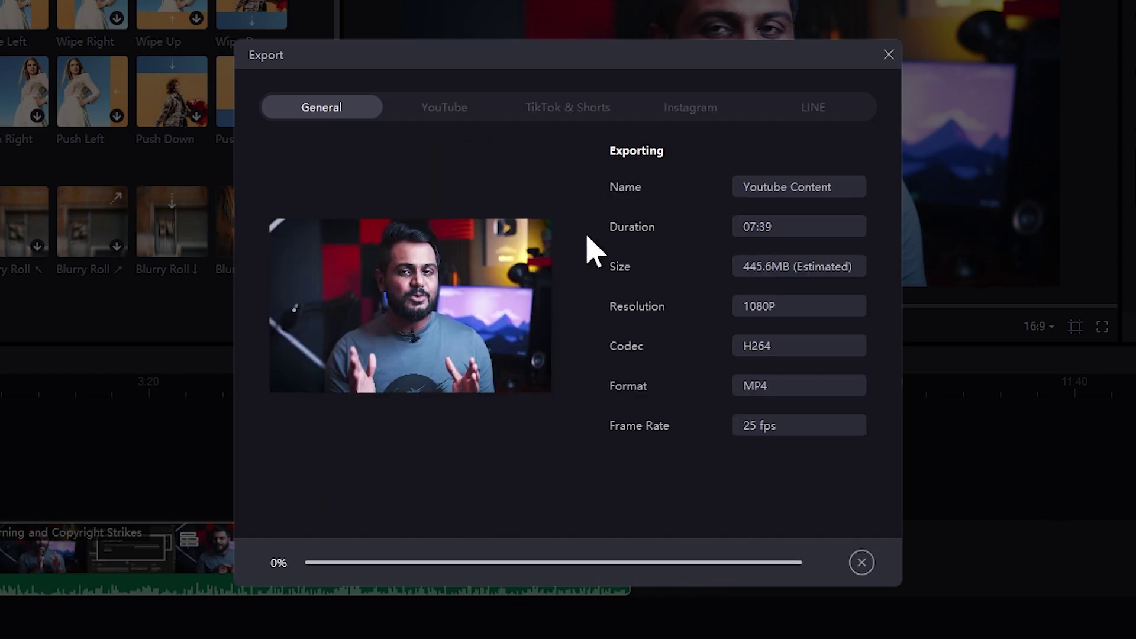